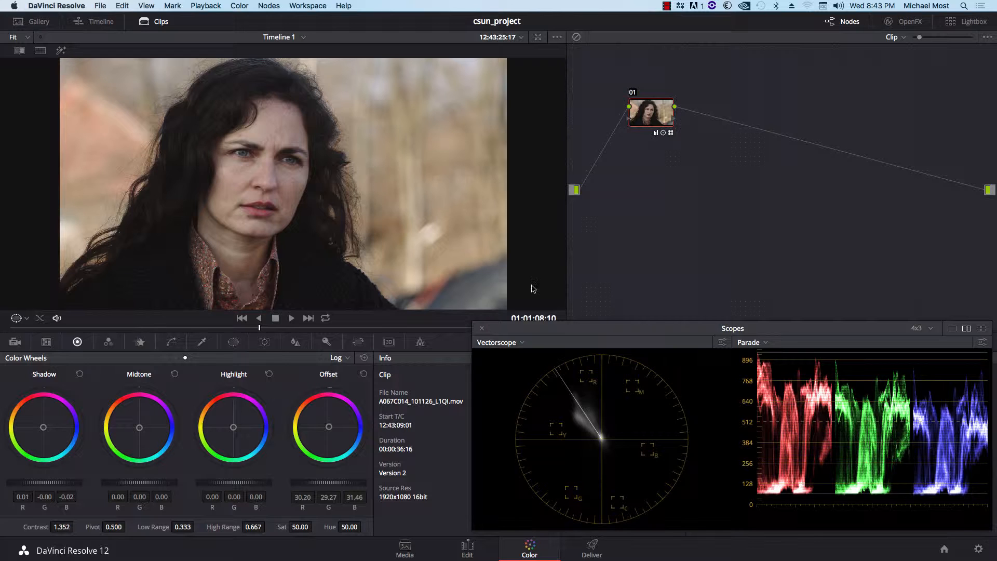
right_click(660, 117)
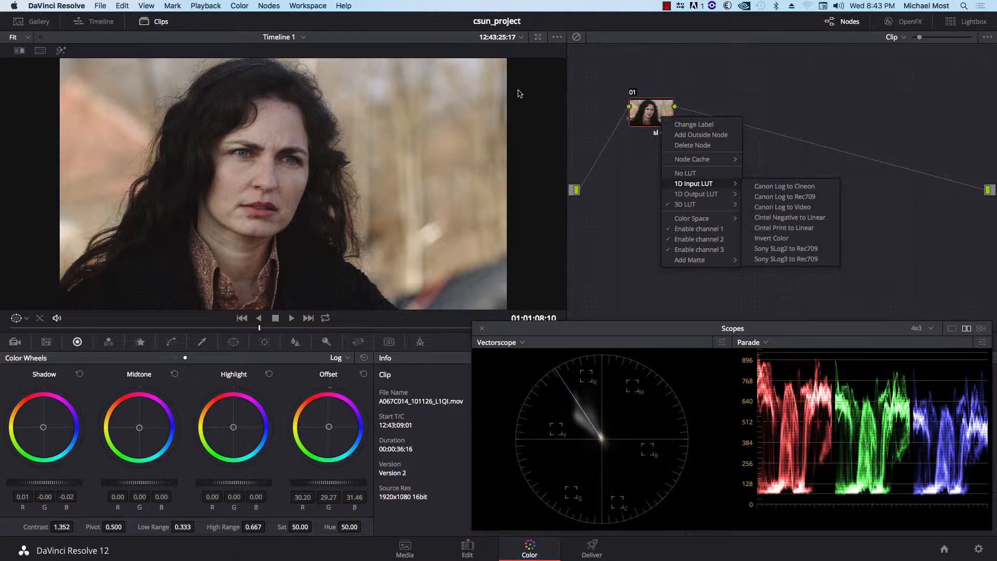
click(612, 229)
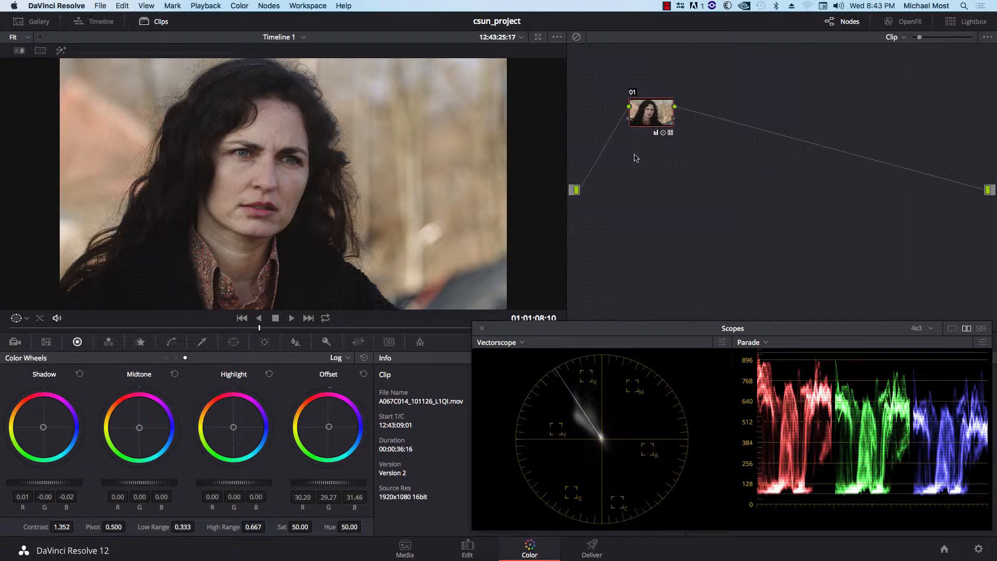
mouse_move(649, 118)
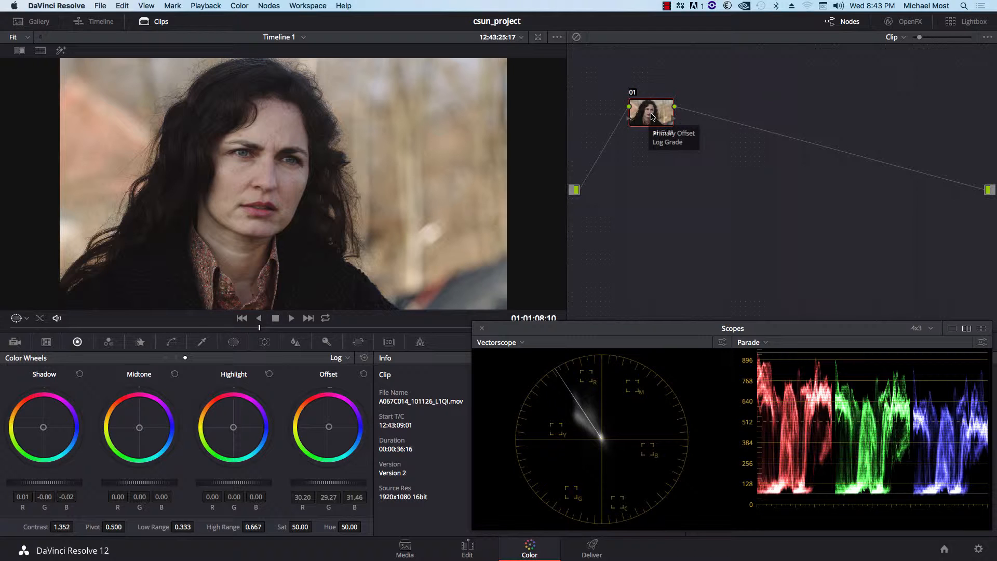
- Create a new grade version for the clip and reset all of its grading
key(super+y)
key(super+Home)
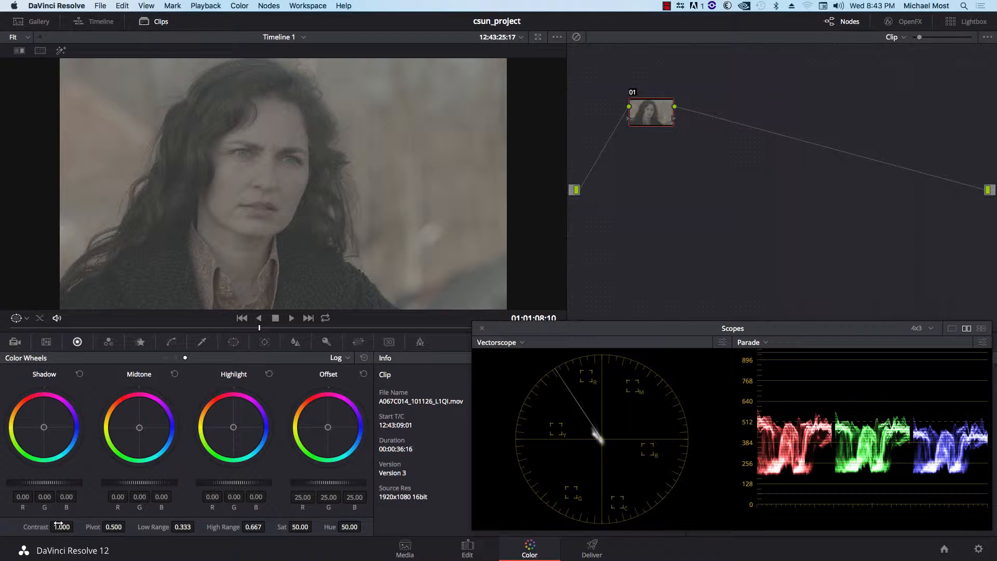
- Set node 01's contrast to about 1.646 and raise the master offset to about 32.62 on all three channels
drag(76, 526, 229, 535)
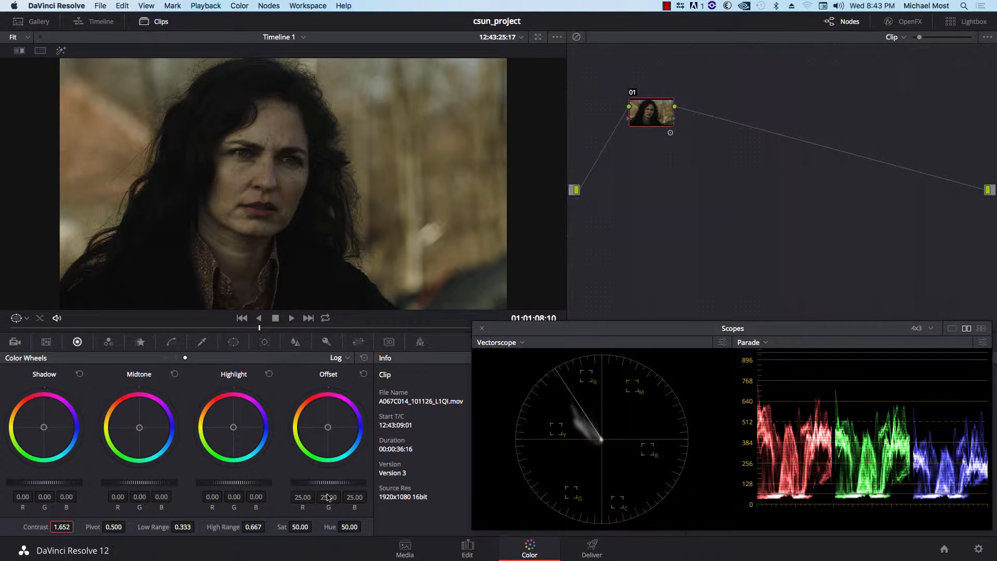
drag(311, 483, 437, 490)
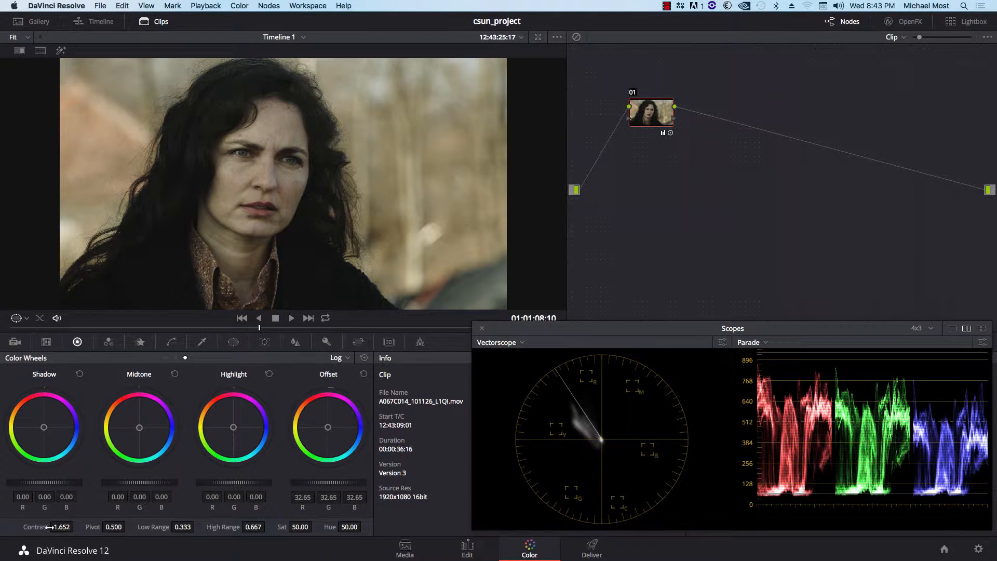
mouse_move(76, 526)
mouse_down()
mouse_move(57, 526)
mouse_move(78, 526)
mouse_up()
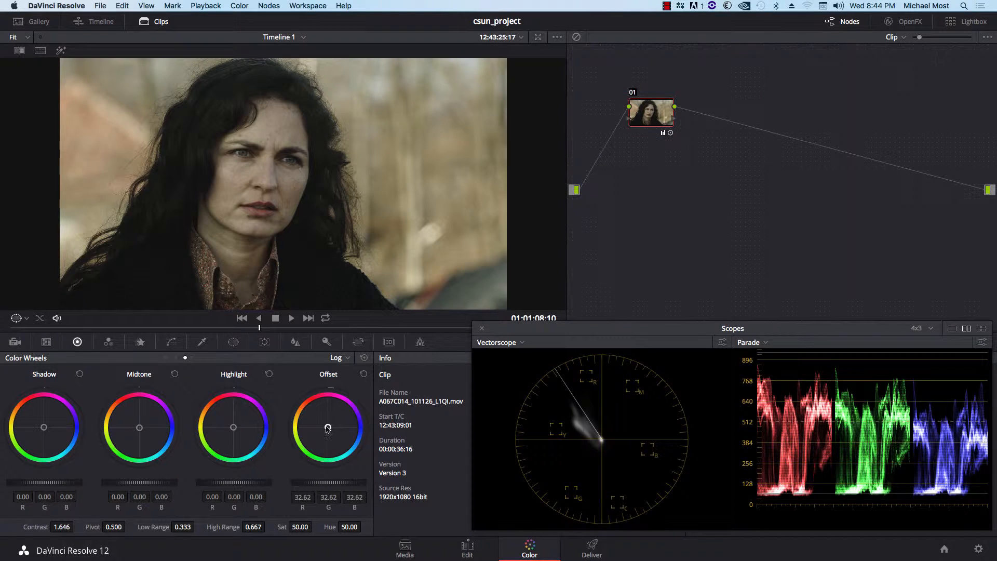
- Balance the colour with Offset at about 33.50, 32.15, 34.43 and Shadow blue at -0.01, and set saturation to 61.80
drag(328, 428, 335, 425)
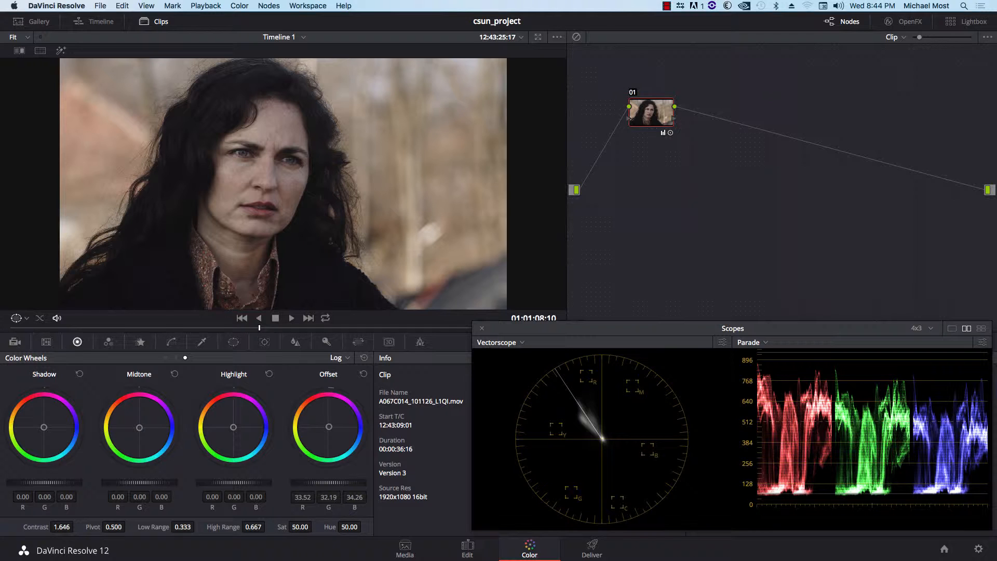
drag(281, 527, 297, 527)
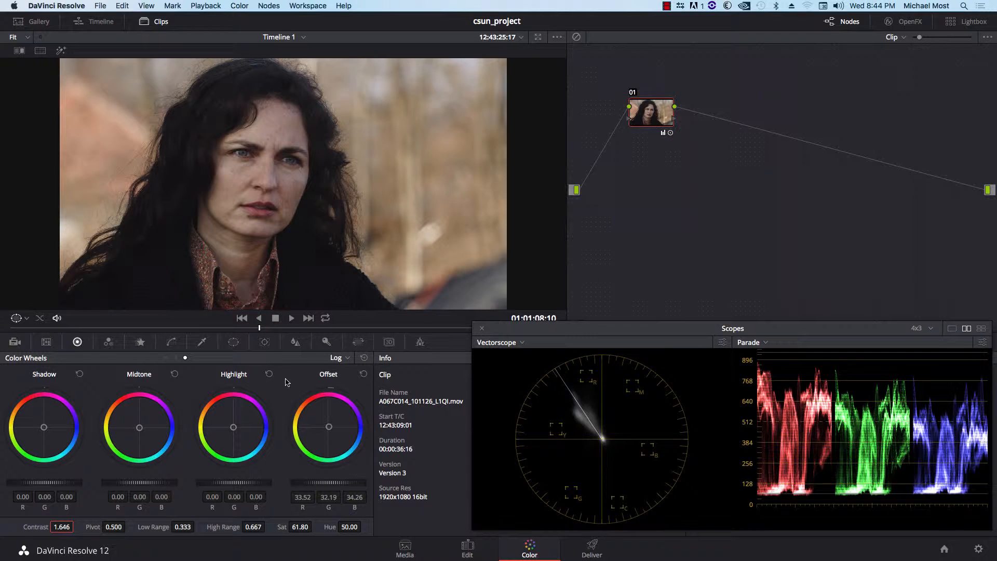
drag(329, 427, 330, 429)
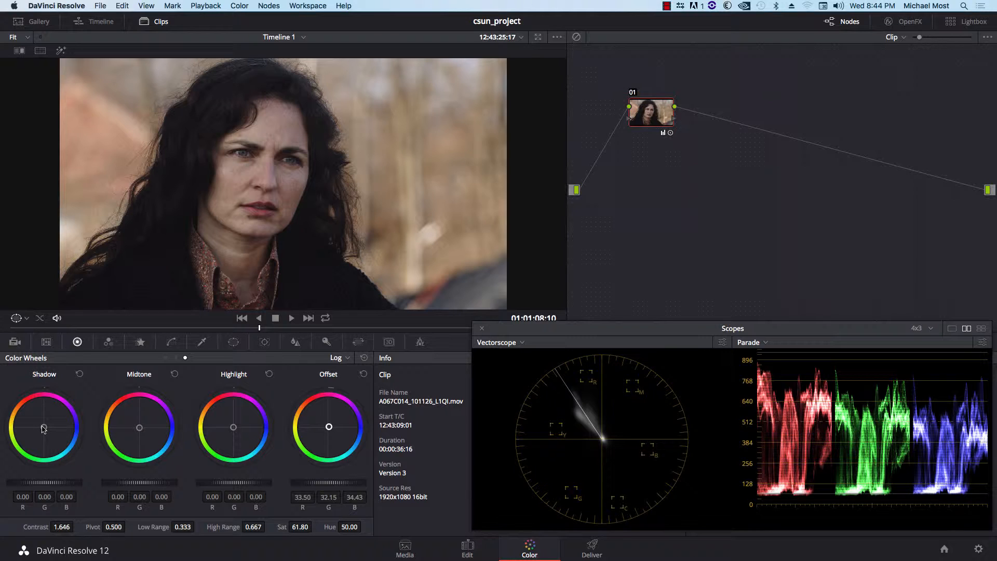
drag(44, 428, 43, 429)
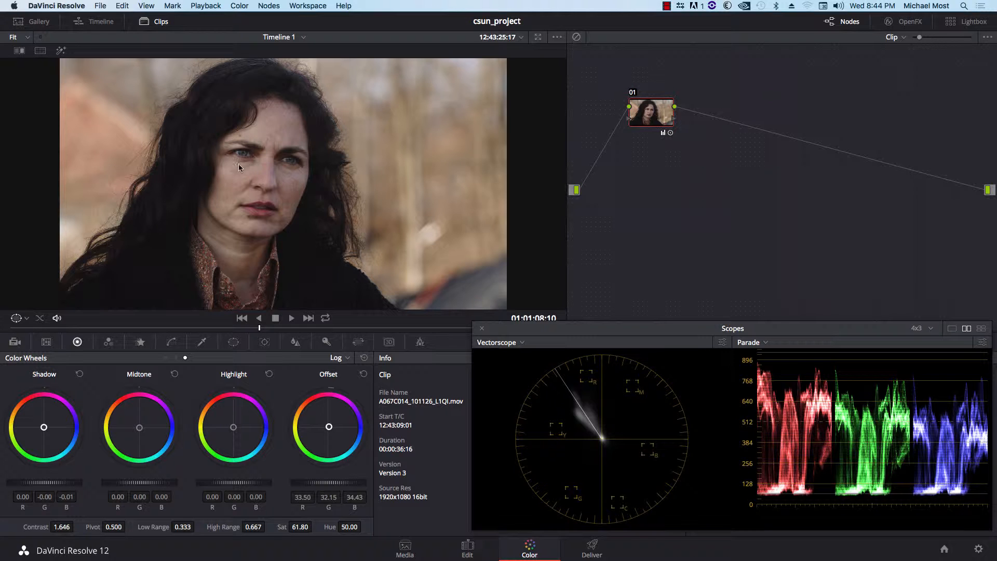
- Add a serial node after node 01 and enable a curve window on it
scroll(239, 165, up, 8)
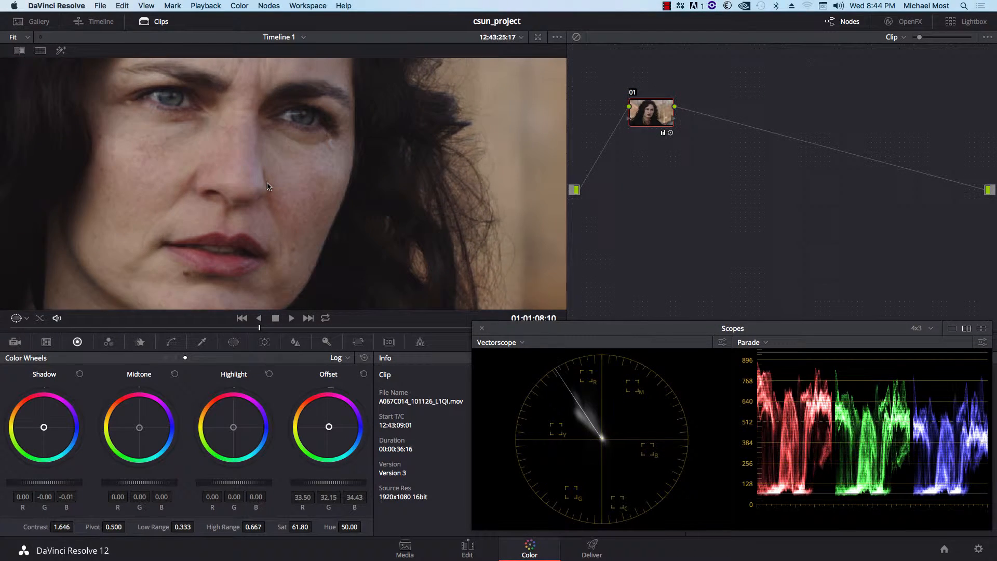
drag(267, 186, 315, 205)
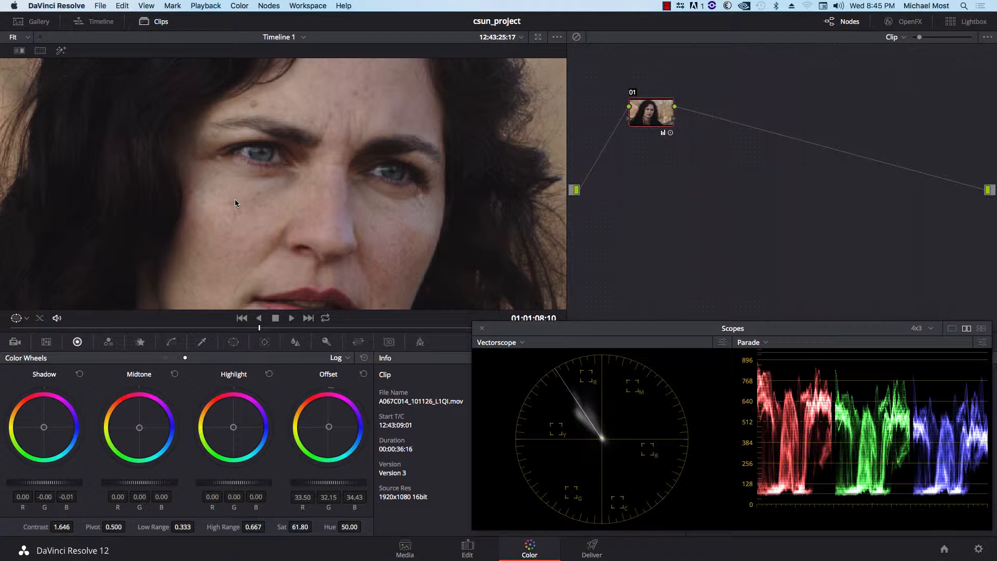
key(alt+s)
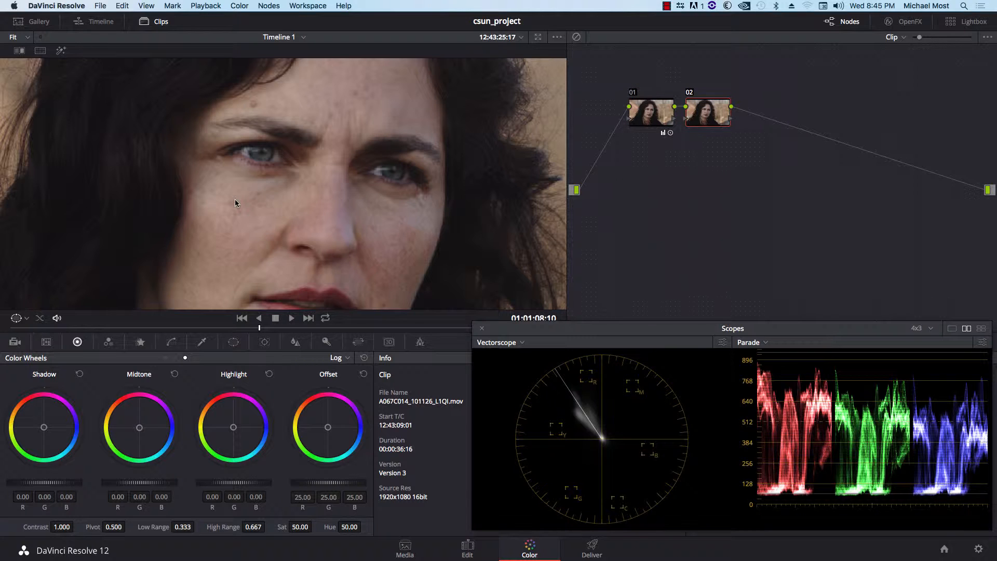
click(233, 342)
click(22, 492)
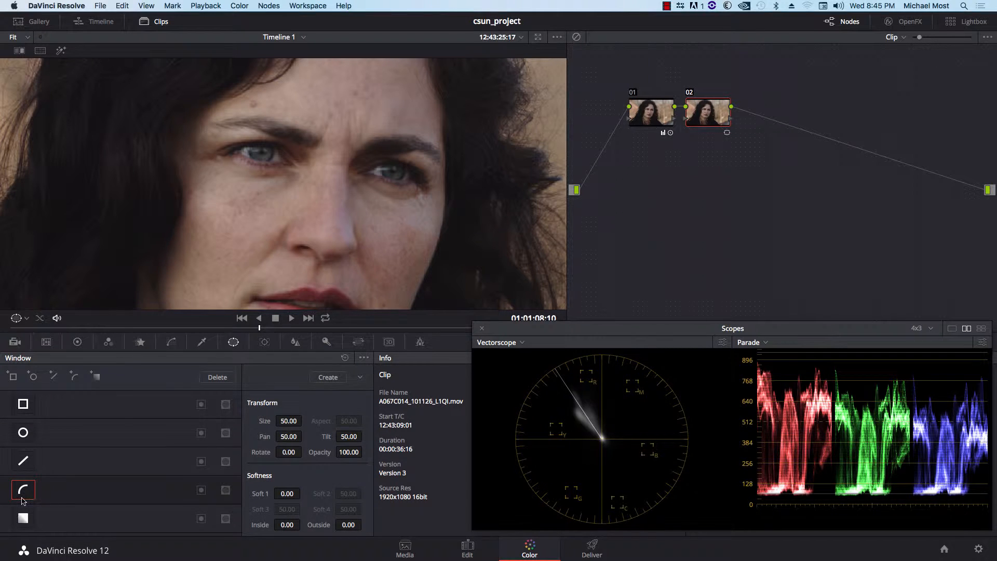
- Draw a closed curved window around the skin beneath the woman's eye on the left of the picture
click(223, 159)
drag(257, 168, 295, 171)
click(286, 182)
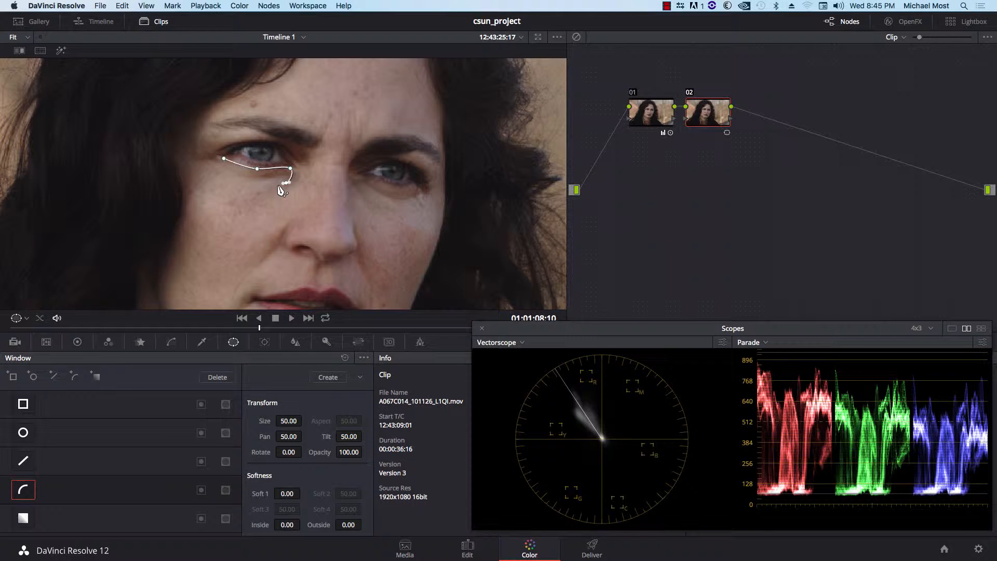
click(245, 186)
click(210, 168)
click(223, 159)
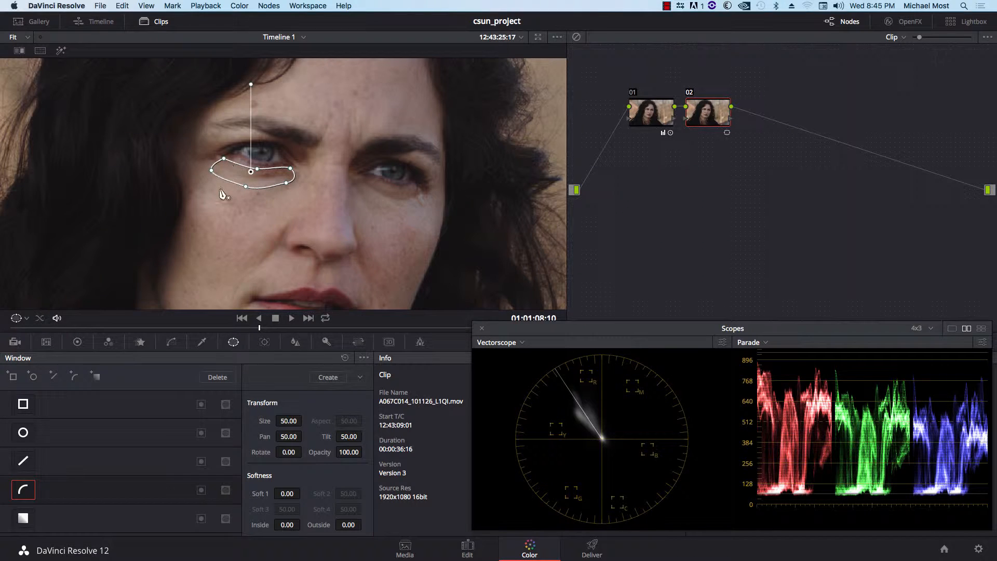
mouse_move(211, 170)
mouse_down()
mouse_move(223, 160)
mouse_move(296, 169)
mouse_move(287, 186)
mouse_move(244, 189)
mouse_move(208, 169)
mouse_up()
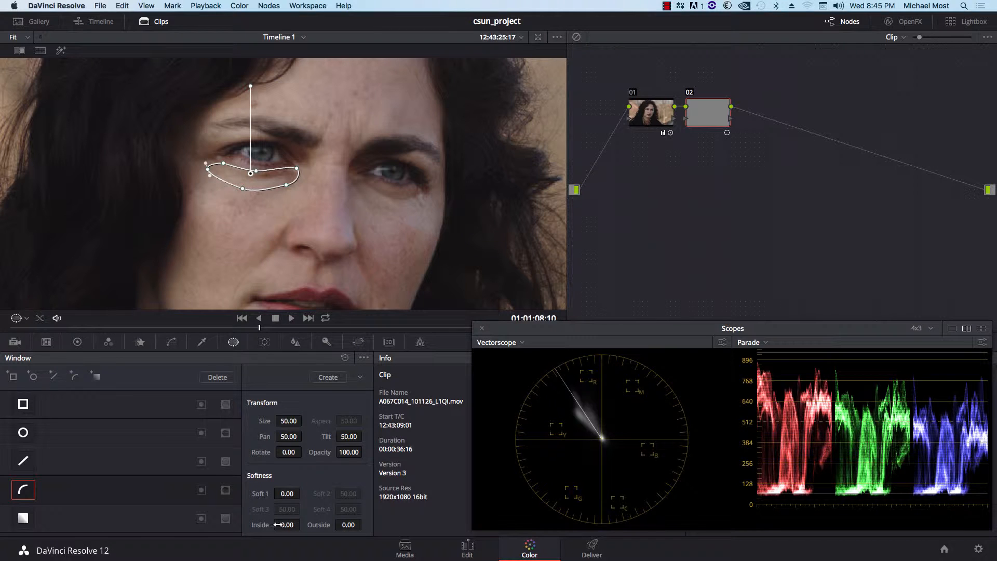
- Soften the under-eye window to 5.26 inside and 2.08 outside, checking the highlighted area with the window outline hidden
drag(294, 525, 430, 530)
drag(338, 525, 403, 526)
key(shift+h)
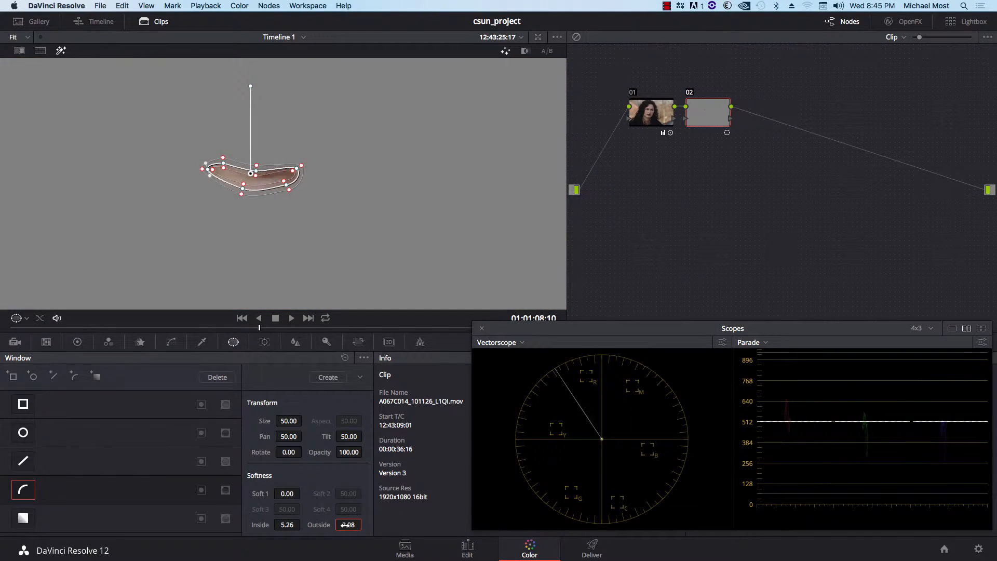
click(24, 318)
click(29, 333)
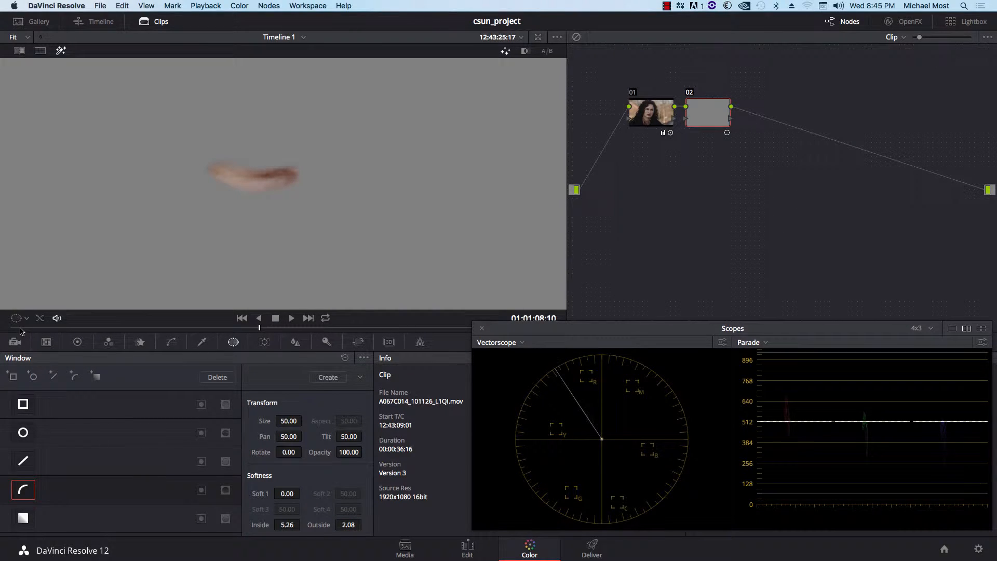
key(shift+h)
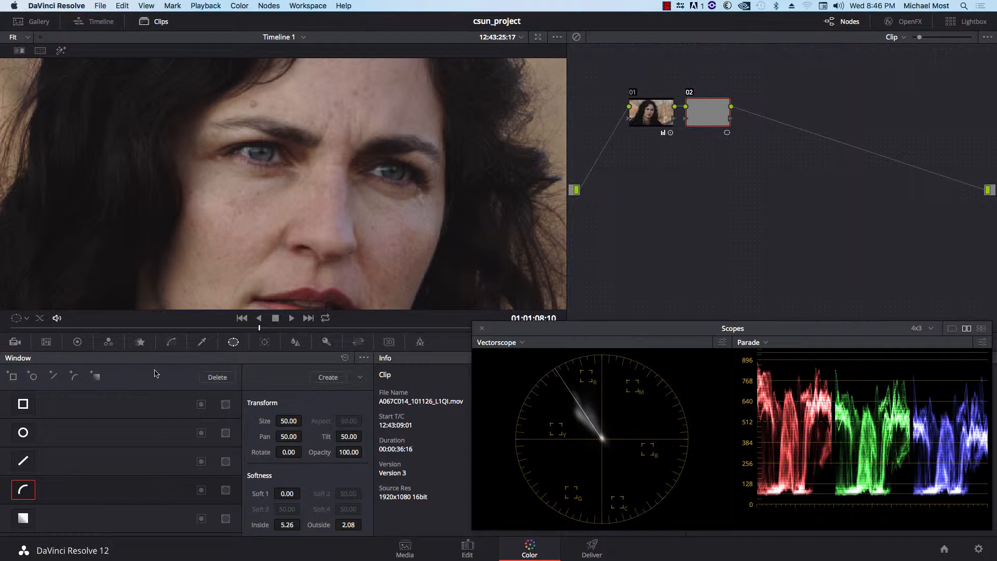
- Try softening the under-eye skin by raising the linked radius in Blur mode, and reset the blur settings
click(295, 343)
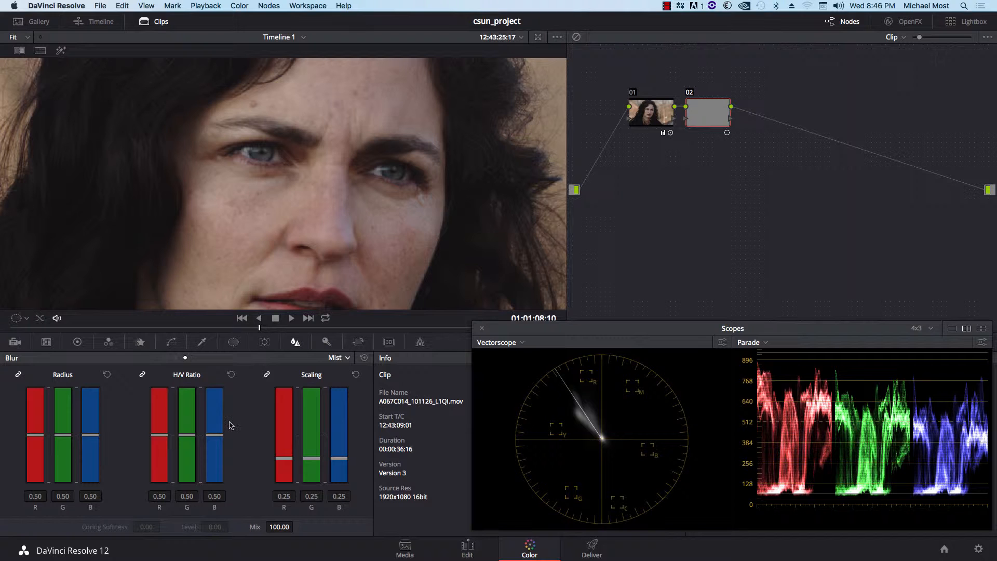
click(339, 358)
click(347, 373)
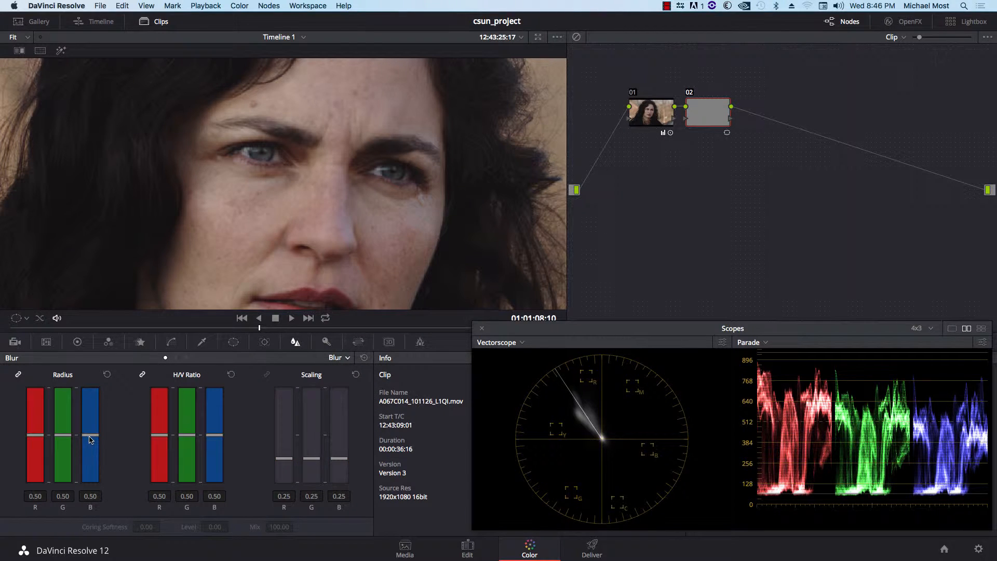
drag(90, 438, 89, 424)
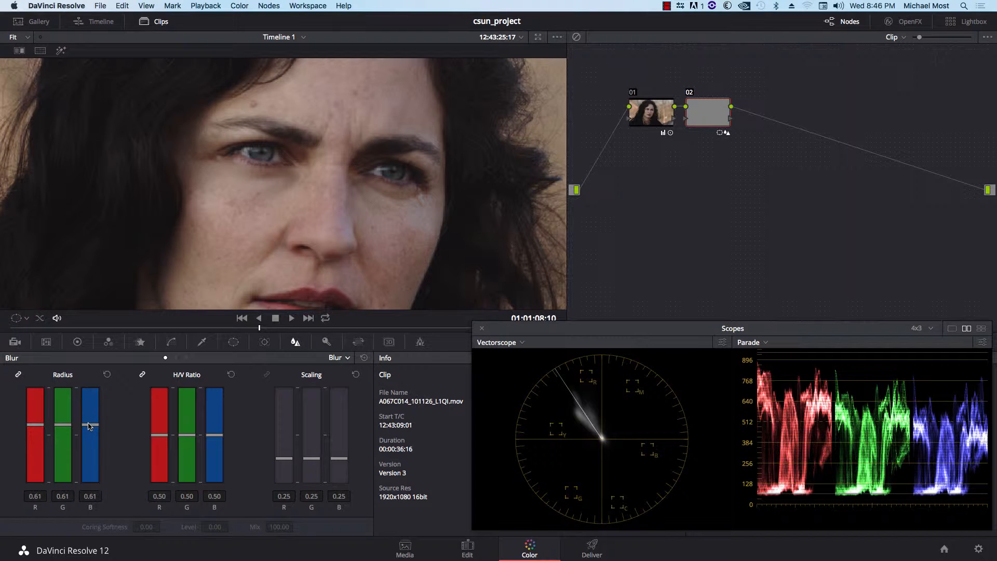
mouse_move(88, 418)
mouse_down()
mouse_move(88, 432)
mouse_move(92, 411)
mouse_up()
click(365, 358)
- Apply Mist to the under-eye window with the linked radius at 0.00 and the mix at 28.00
click(344, 358)
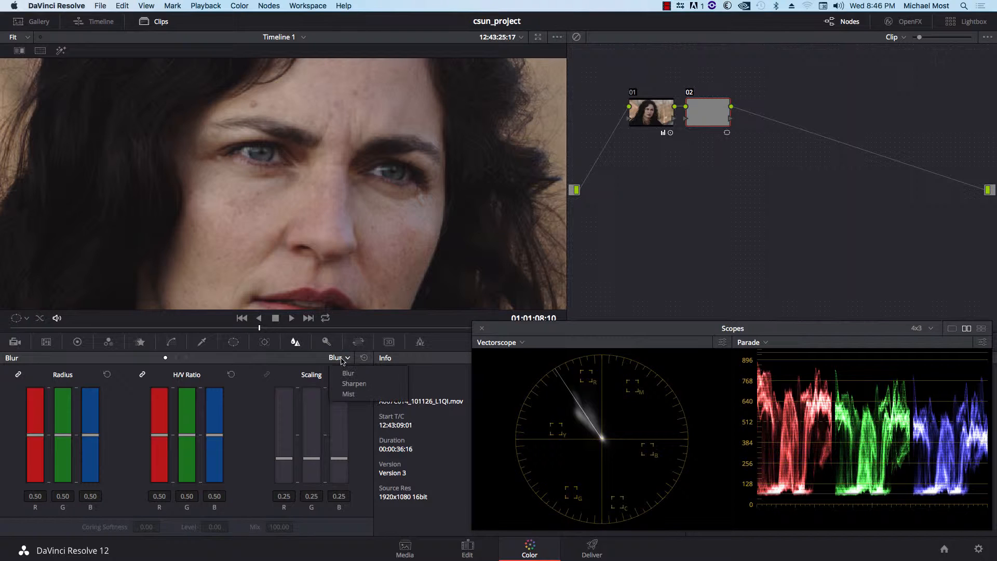
click(348, 395)
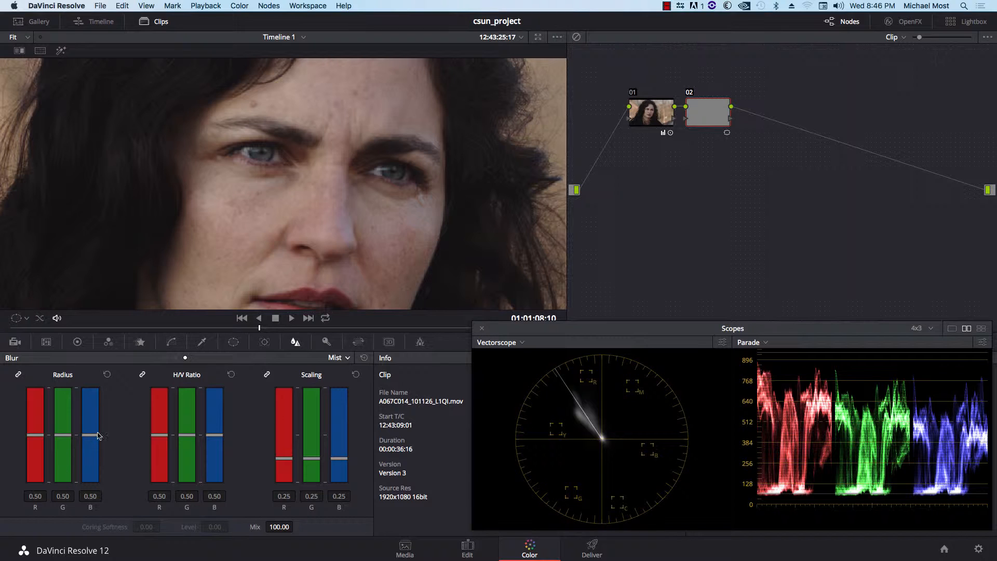
drag(93, 437, 95, 502)
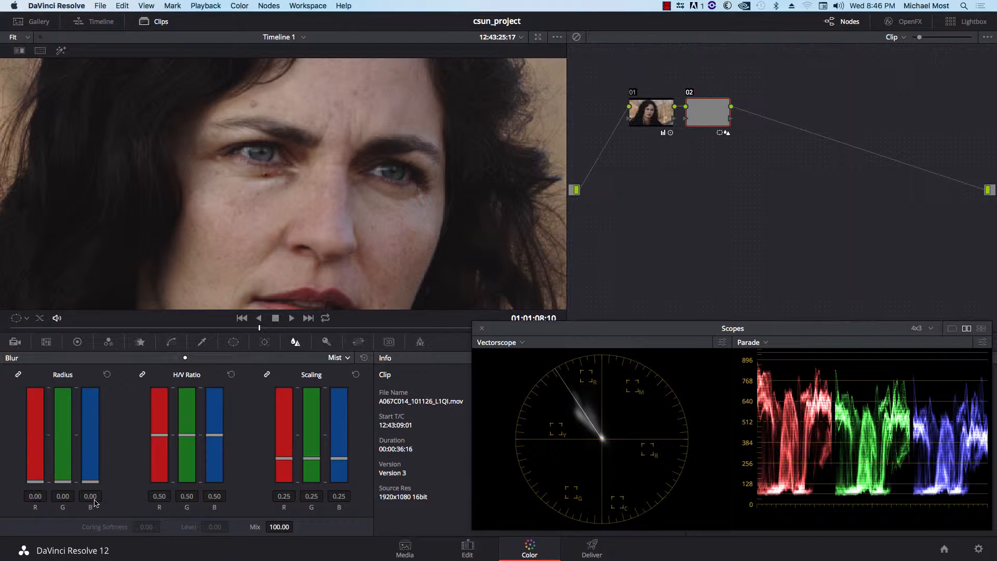
click(285, 527)
text(50)
key(Return)
drag(279, 526, 269, 526)
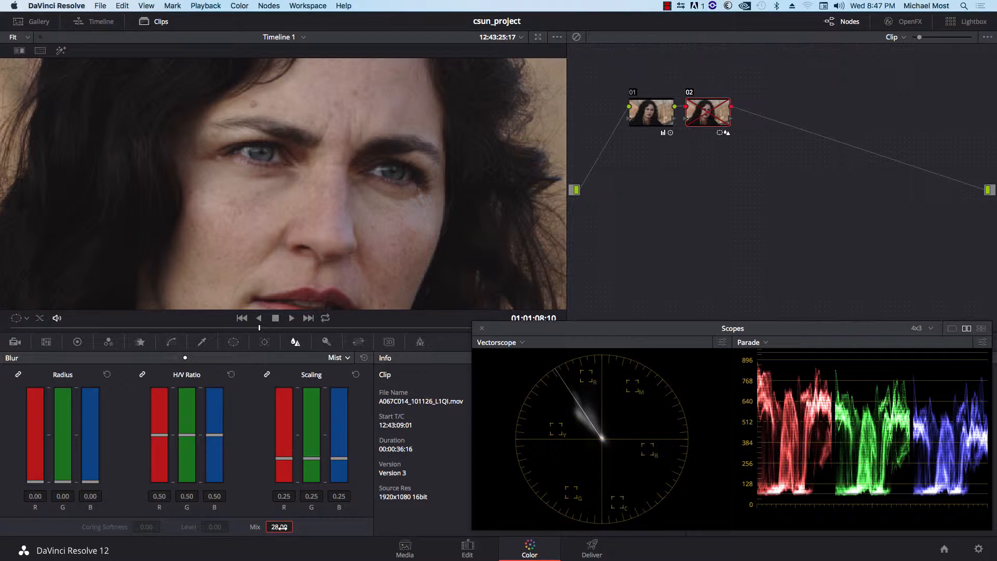
- Compare the under-eye area with node 02 disabled and enabled, both in close-up and at full frame
key(super+d)
key(super+d)
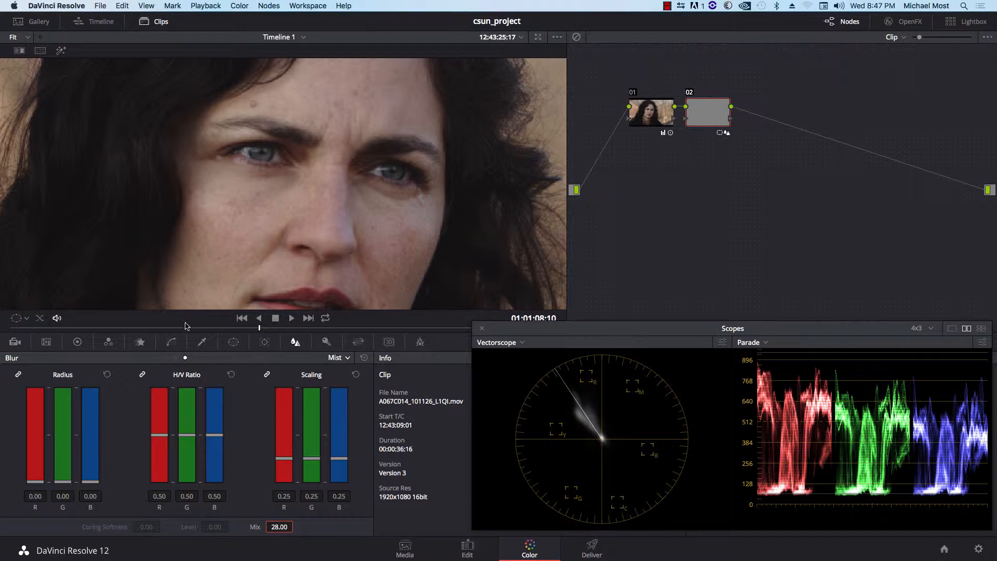
key(shift+z)
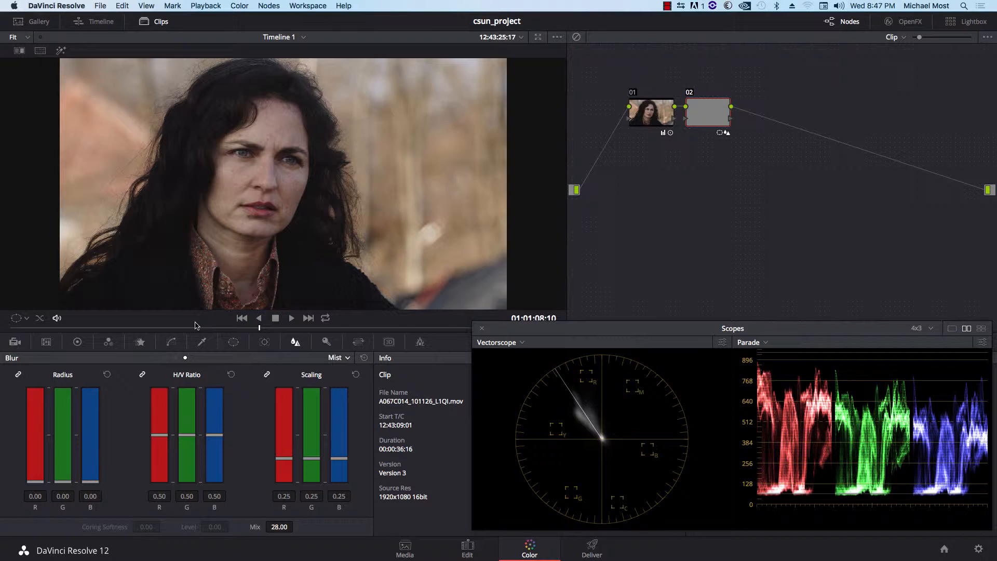
key(super+d)
key(super+d)
key(super+d)
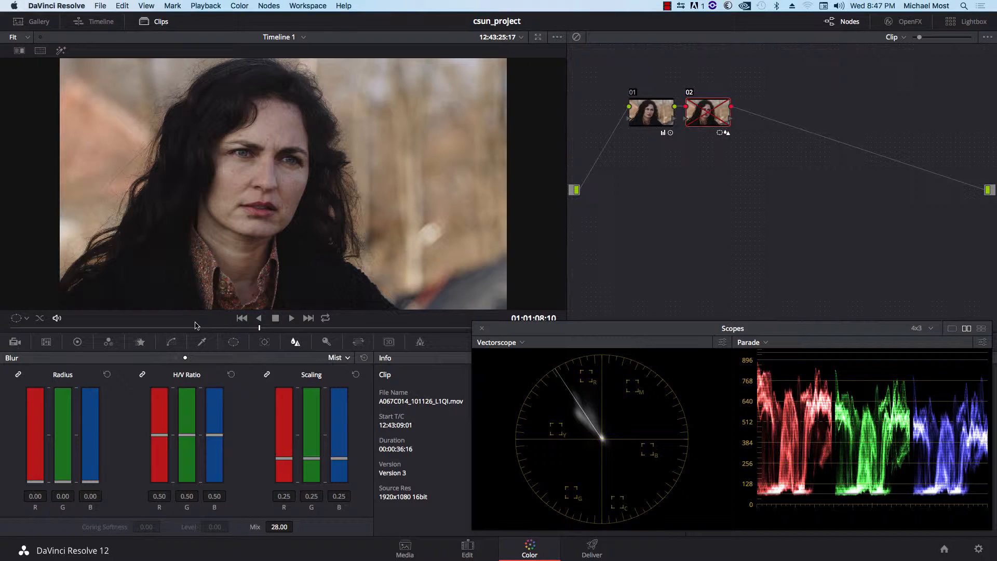
key(super+d)
key(super+d)
key(super+d)
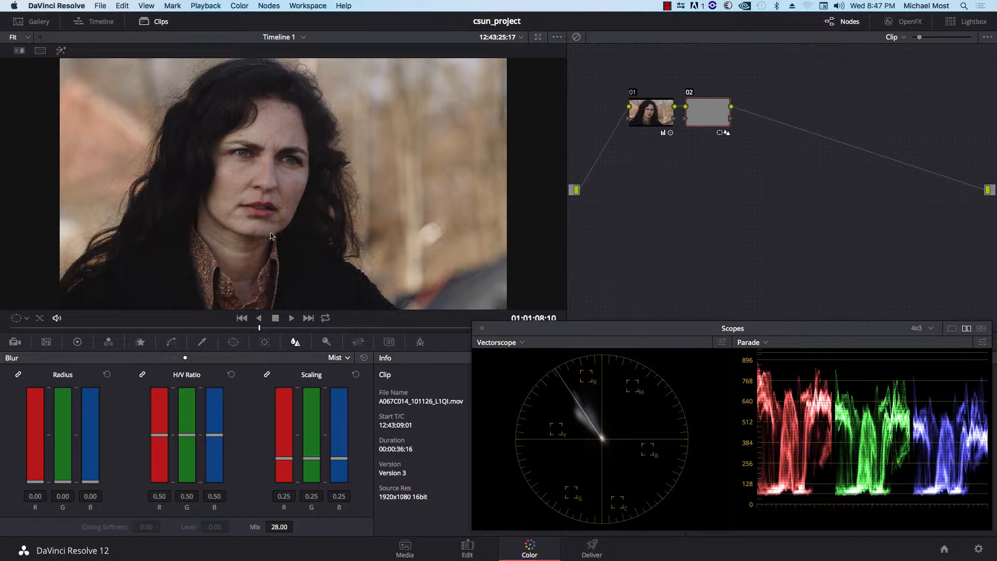
- Add a second curve power window to node 02 for the skin under her other eye
scroll(261, 247, down, 2)
scroll(261, 247, up, 6)
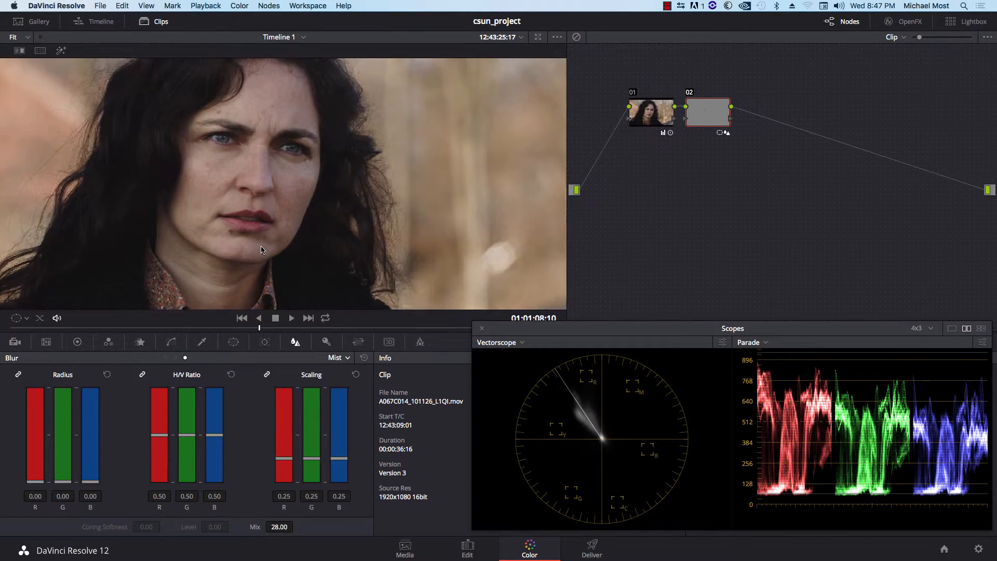
scroll(262, 249, up, 4)
scroll(225, 140, up, 1)
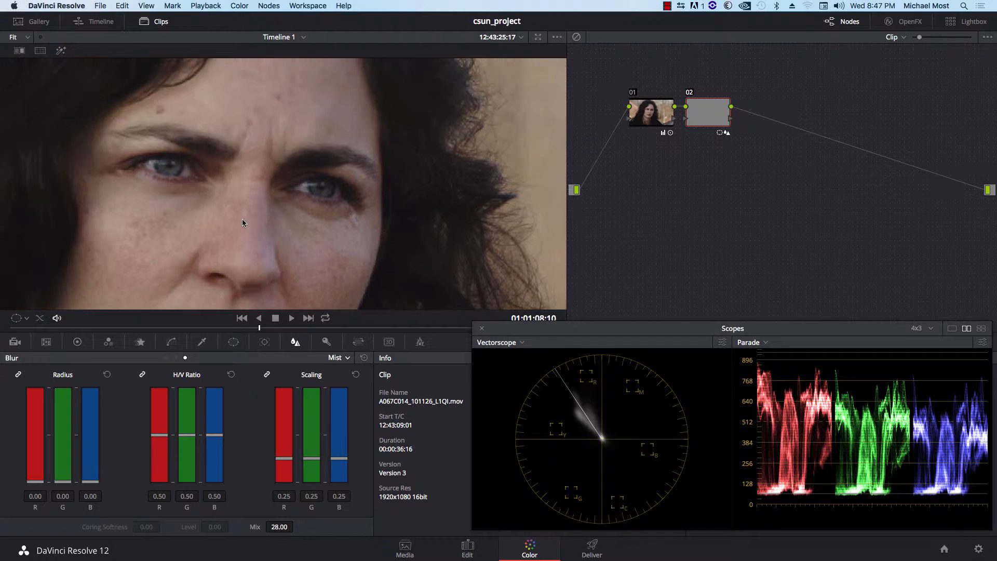
drag(242, 222, 279, 222)
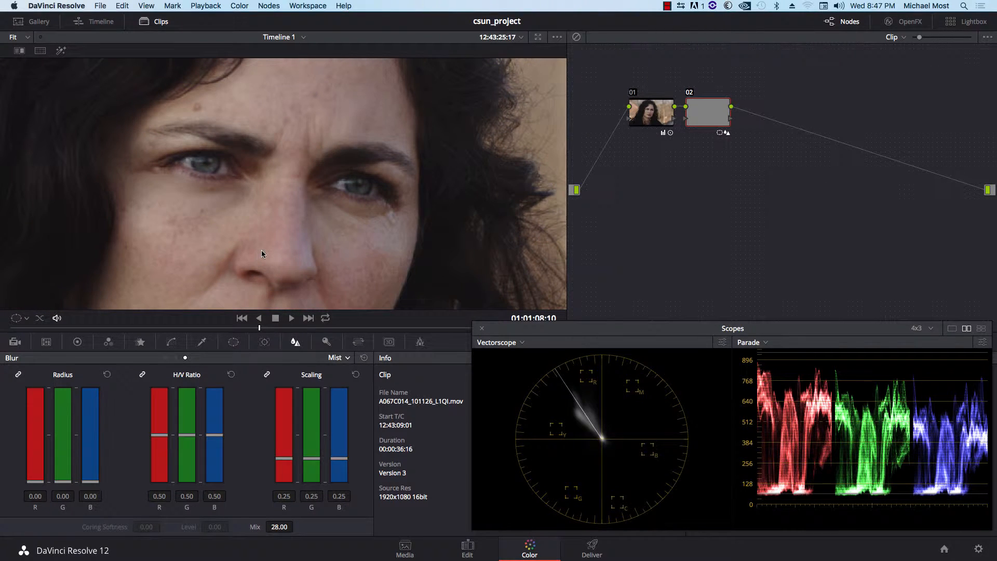
drag(695, 123, 696, 122)
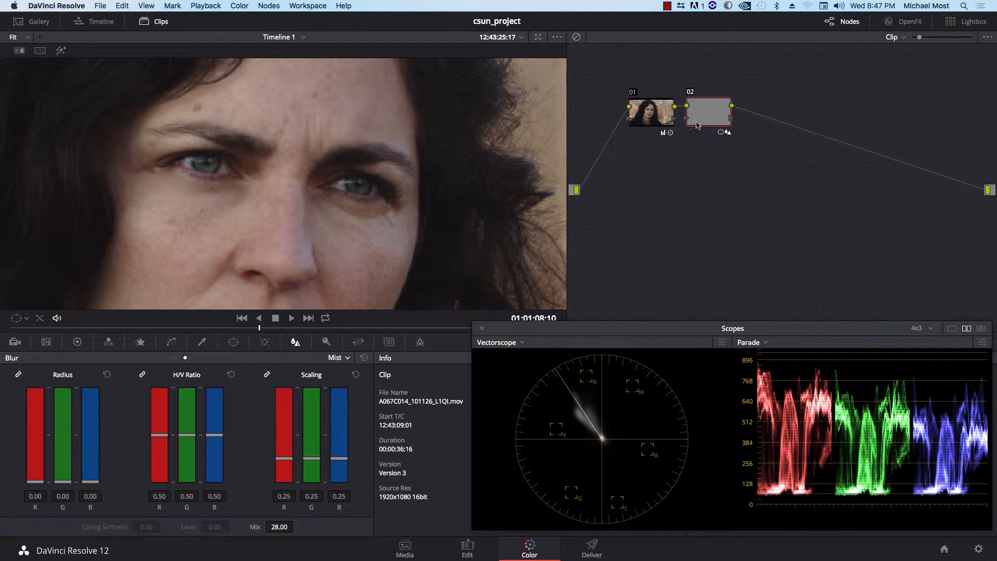
click(234, 341)
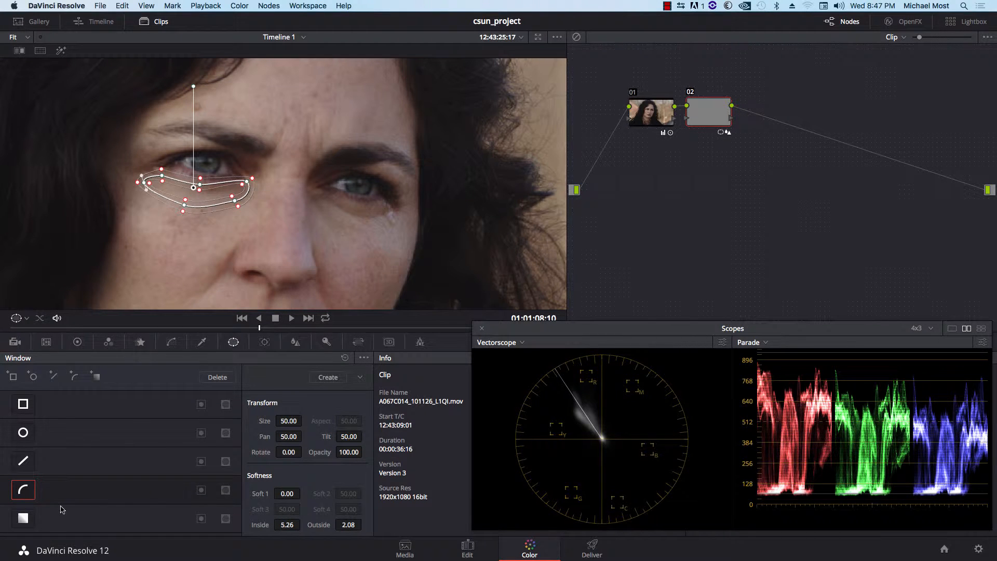
click(26, 495)
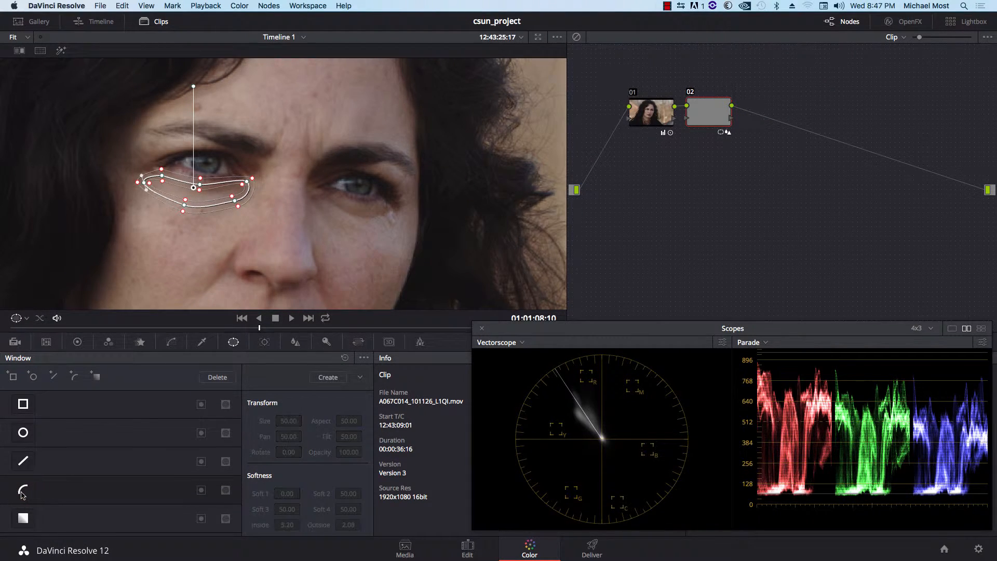
click(23, 492)
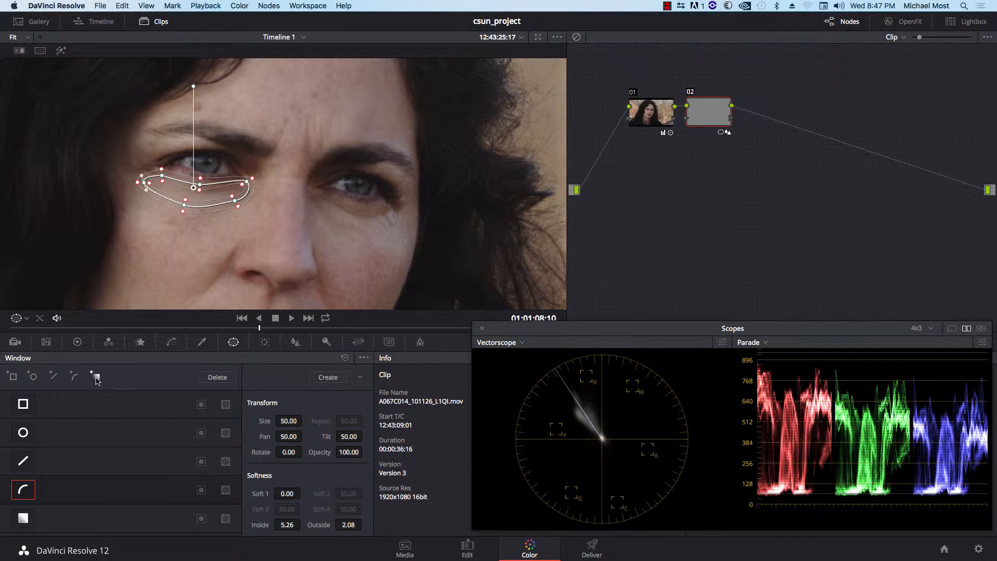
click(75, 376)
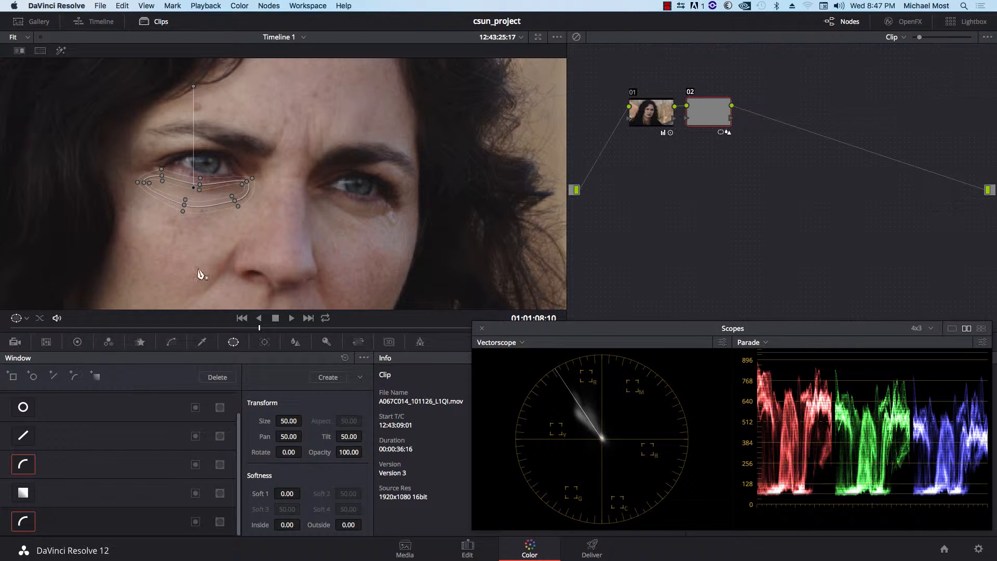
- Draw a closed curve window around the skin under her left eye and refine its corners and lower edge
click(321, 192)
click(357, 206)
click(395, 206)
click(394, 227)
click(351, 225)
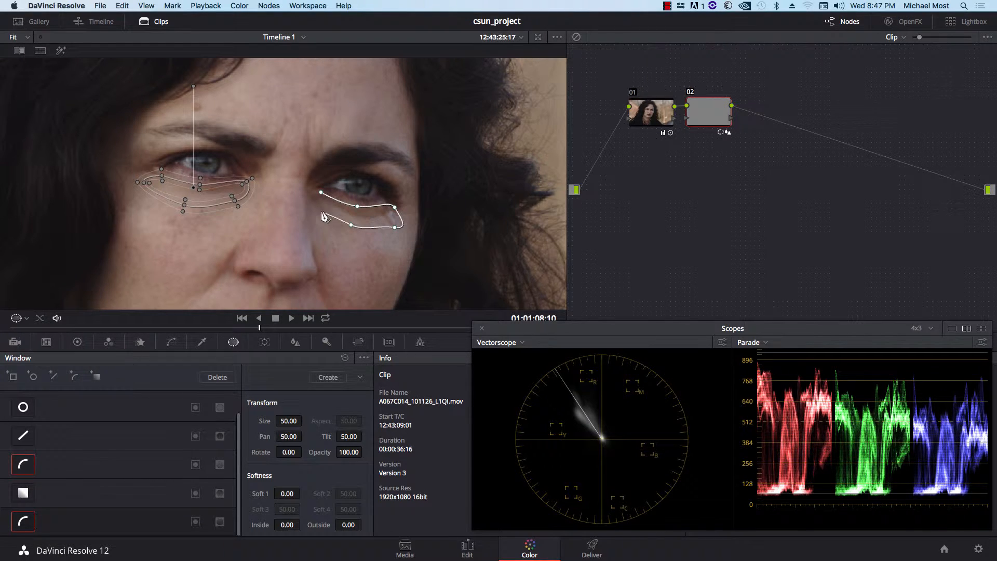
click(315, 207)
click(320, 192)
drag(314, 207, 384, 228)
click(395, 215)
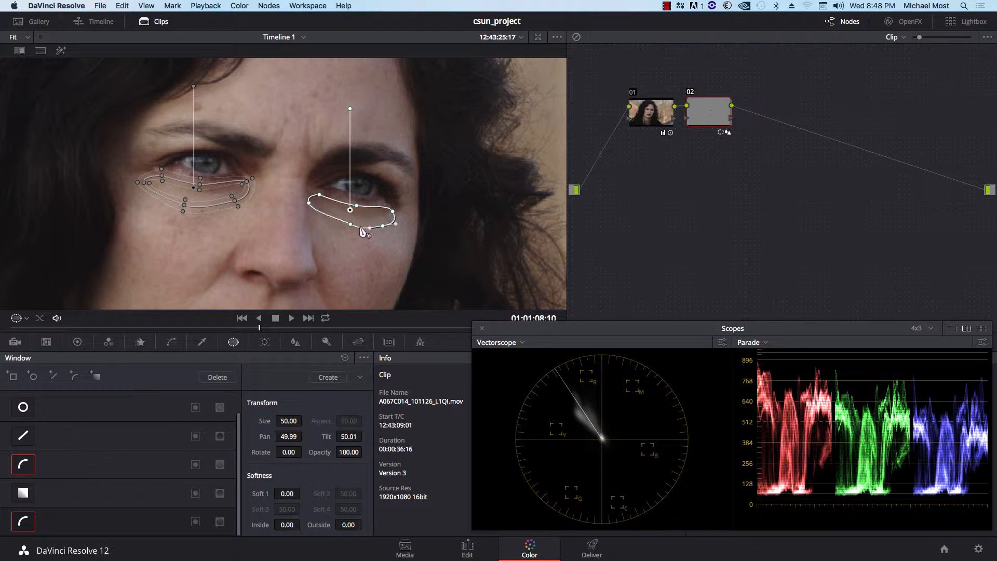
drag(351, 224, 343, 226)
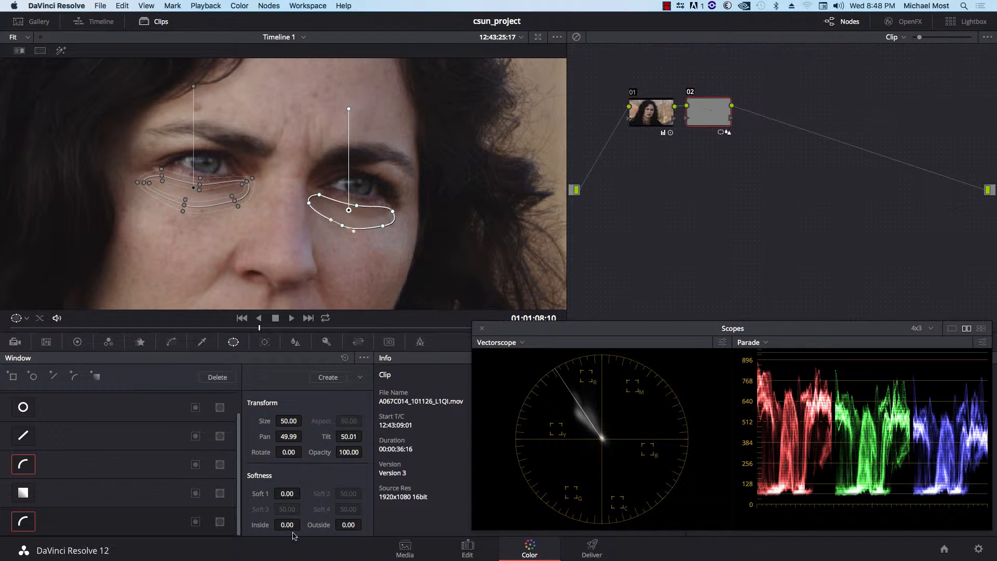
- Soften the new under-eye window to 5.50 inside and 2.76 outside, and hide the window outlines
drag(281, 525, 423, 526)
drag(346, 524, 416, 528)
click(21, 317)
click(26, 329)
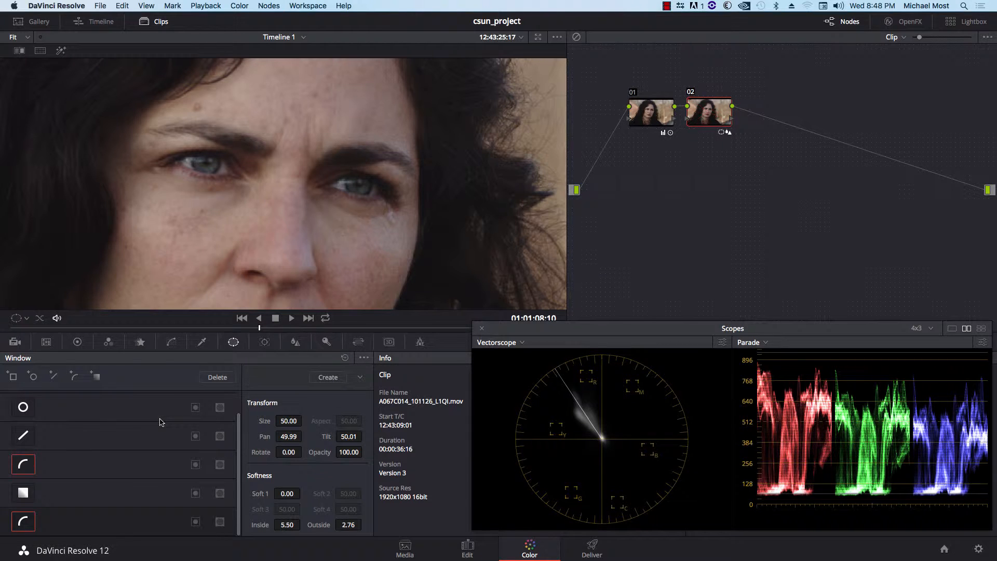
- Compare both under-eye areas in close-up with node 02 disabled and enabled
key(super+d)
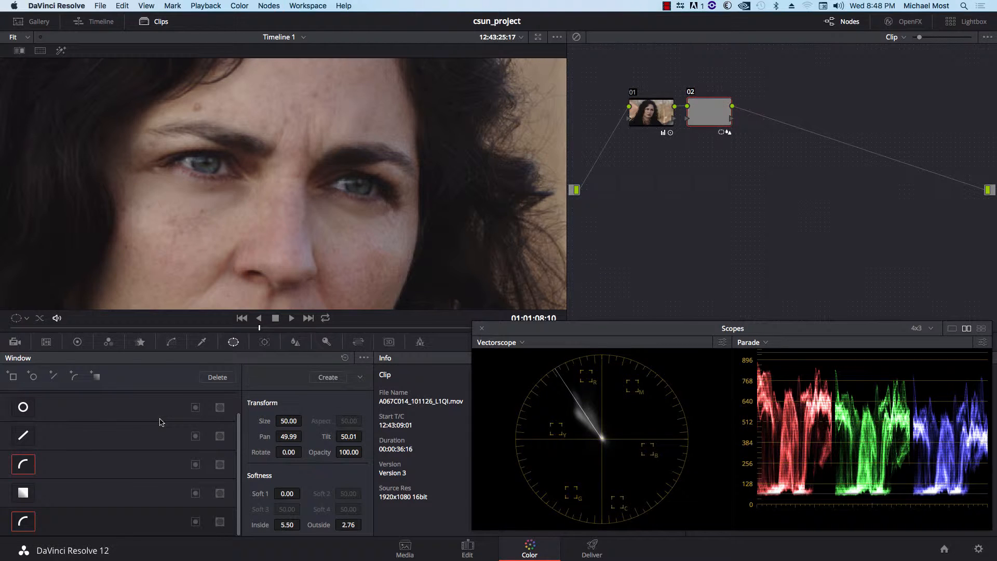
key(super+d)
key(super+d)
key(super+d)
- Show the power window outlines and check frame by frame how they line up with her moving face
click(25, 316)
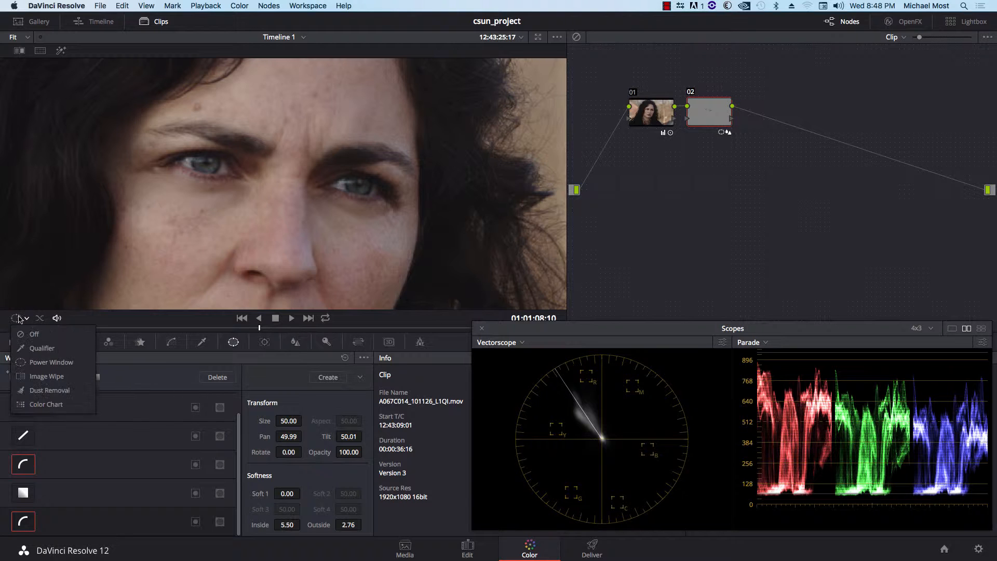
click(51, 365)
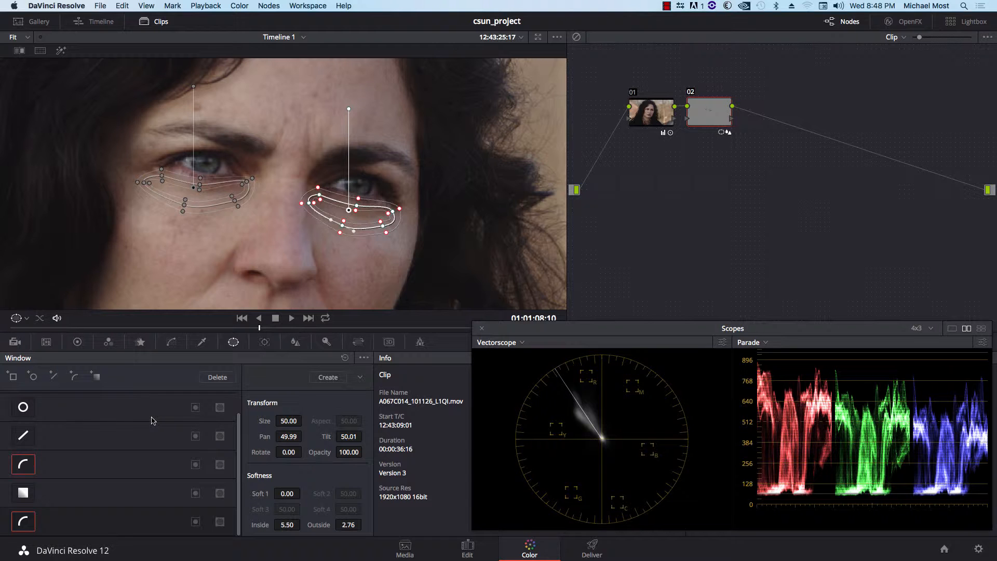
key(Right)
key(Right)
key(Right)
key(Right)
key(Right)
key(Right)
key(Right)
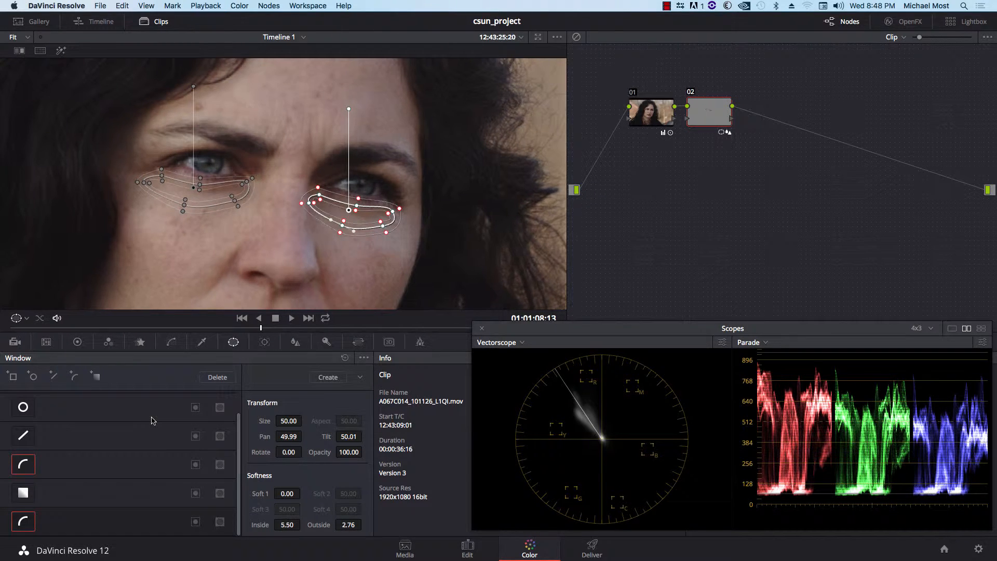
key(Left)
key(Left)
key(Left)
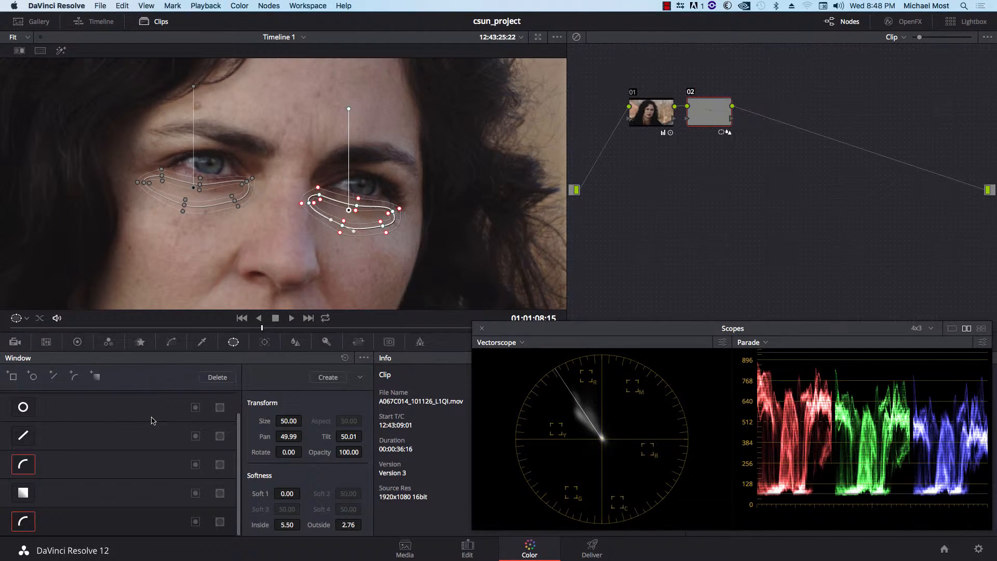
key(Left)
key(Left)
key(Left)
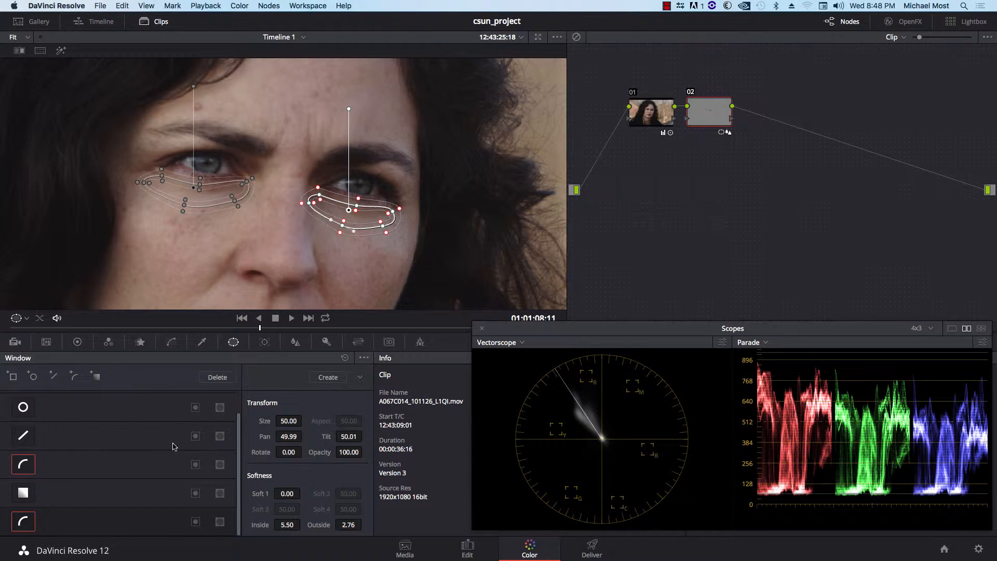
- Track the window under her right eye forward from 12:43:25:18 to about 12:43:31:02, and check the track at an earlier frame
click(264, 344)
click(188, 202)
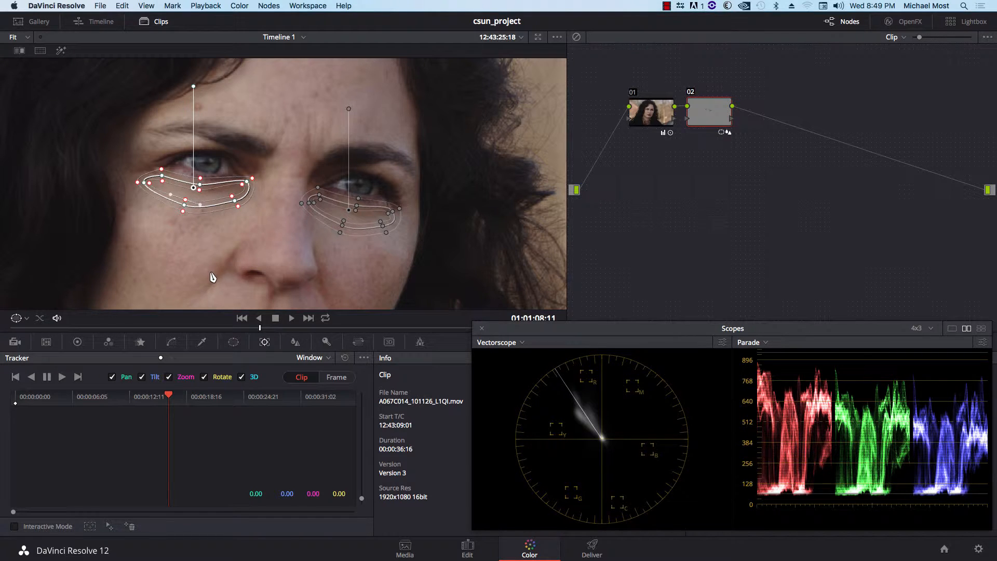
key(super+t)
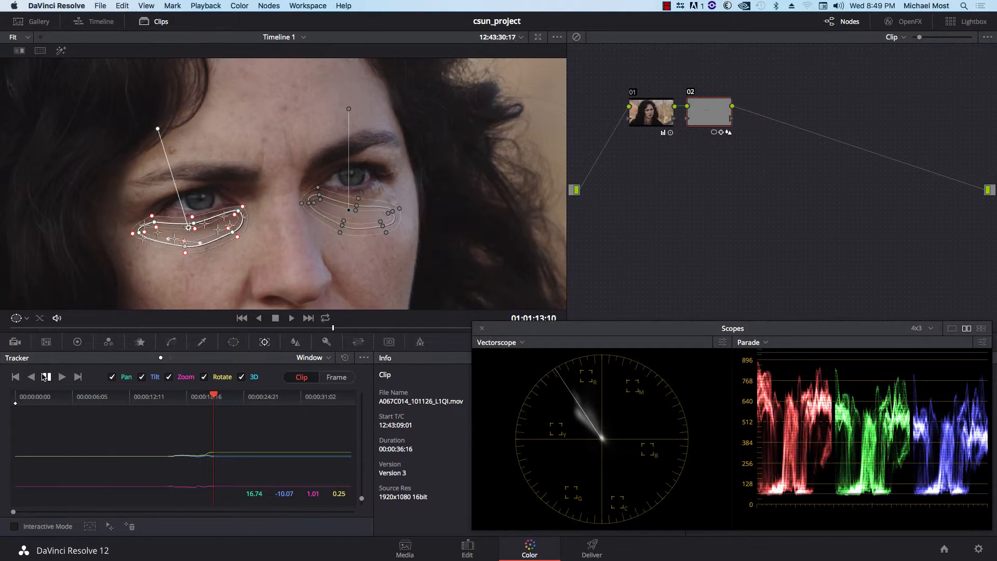
click(45, 377)
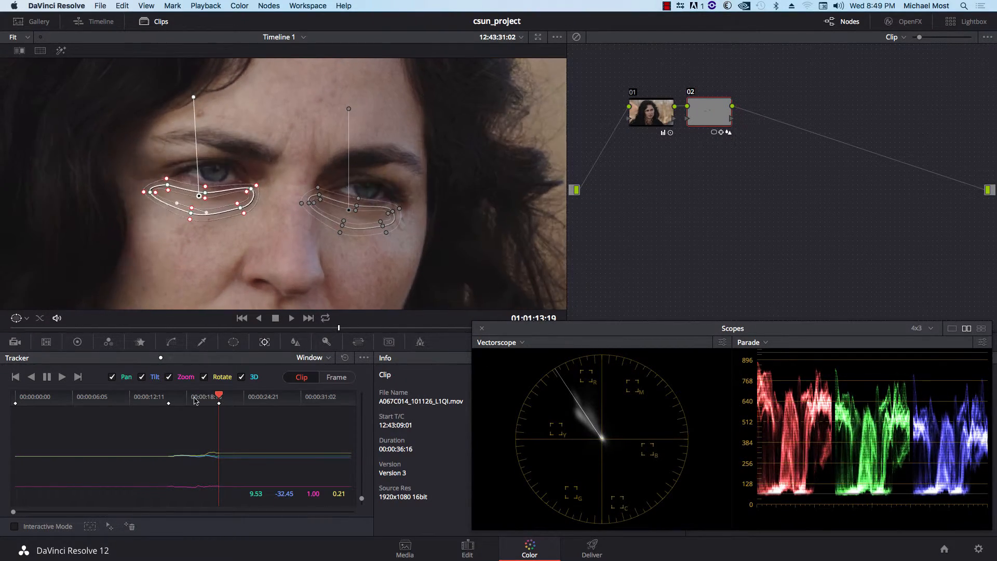
click(178, 398)
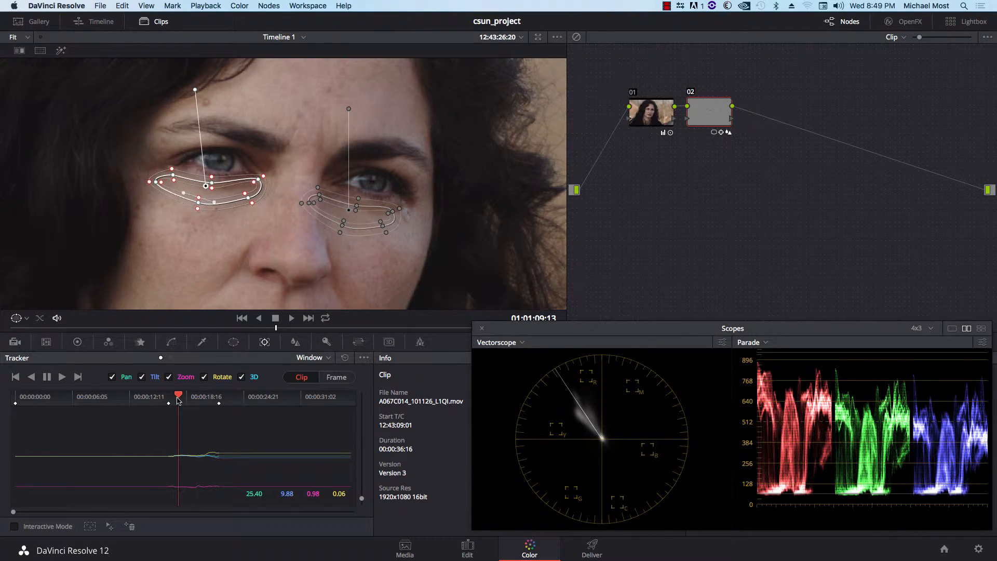
drag(178, 399, 176, 399)
- Track the window under her left eye forward from 12:43:25:15 to about 12:43:31:18
click(342, 226)
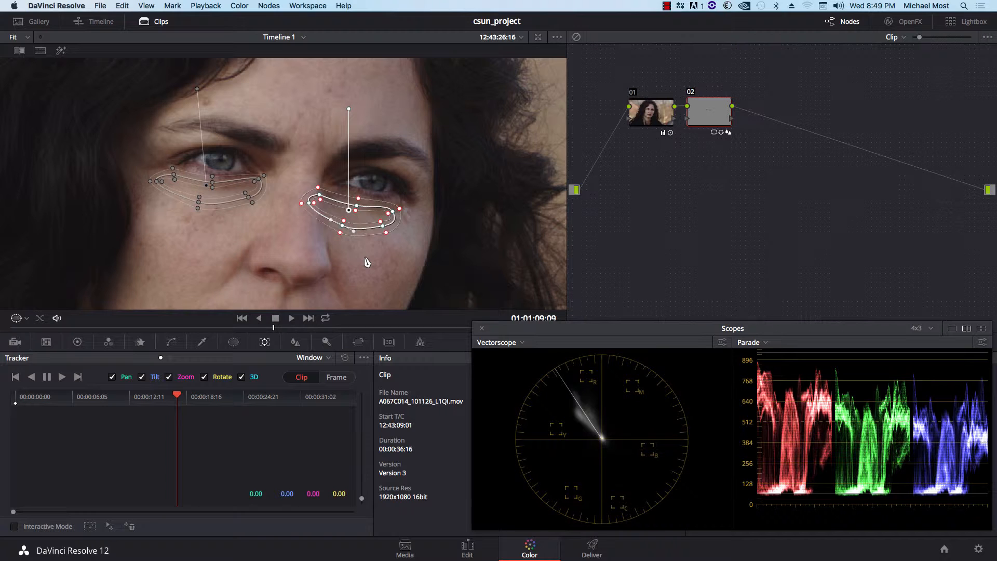
key(Left)
key(Left)
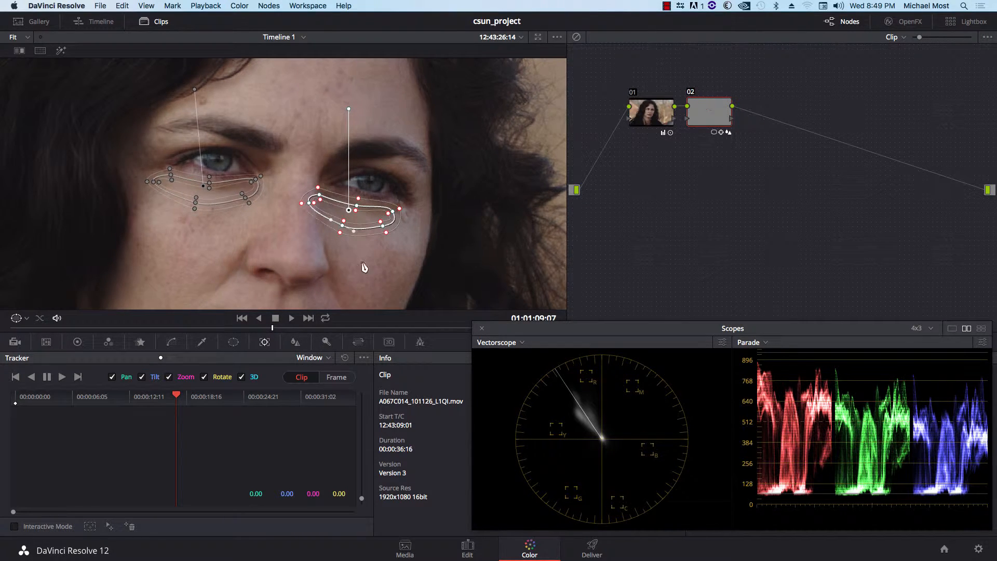
drag(272, 328, 258, 330)
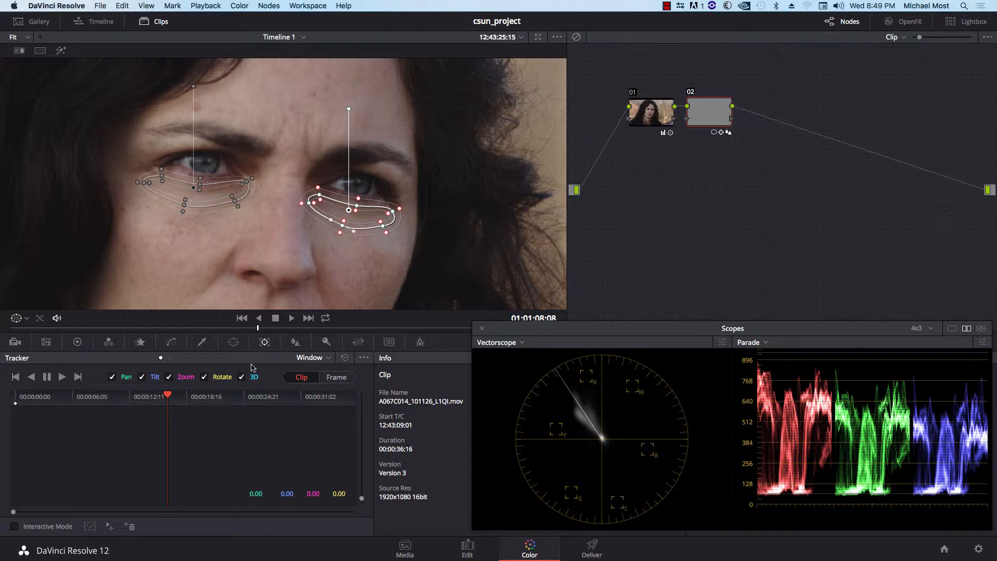
key(super+t)
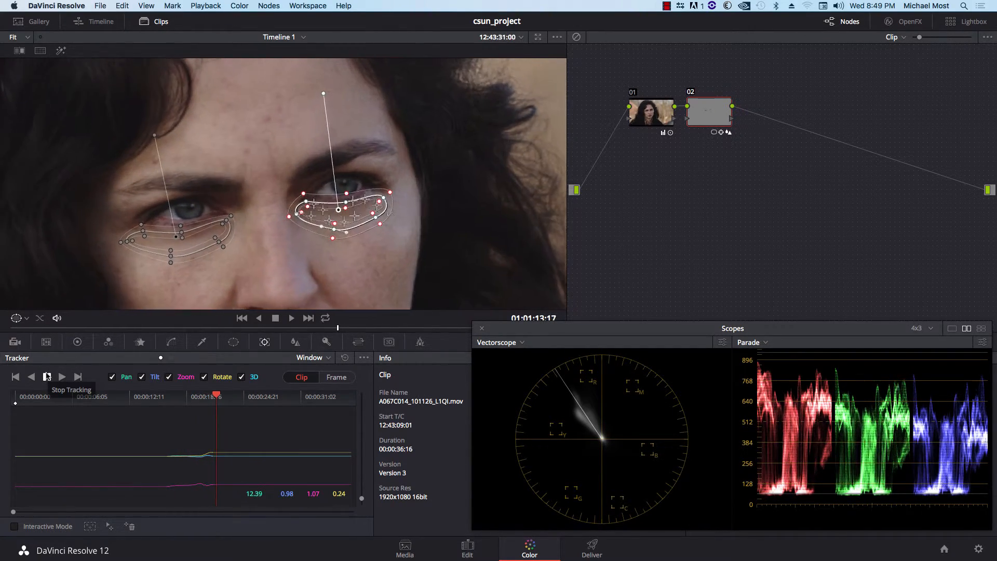
click(47, 376)
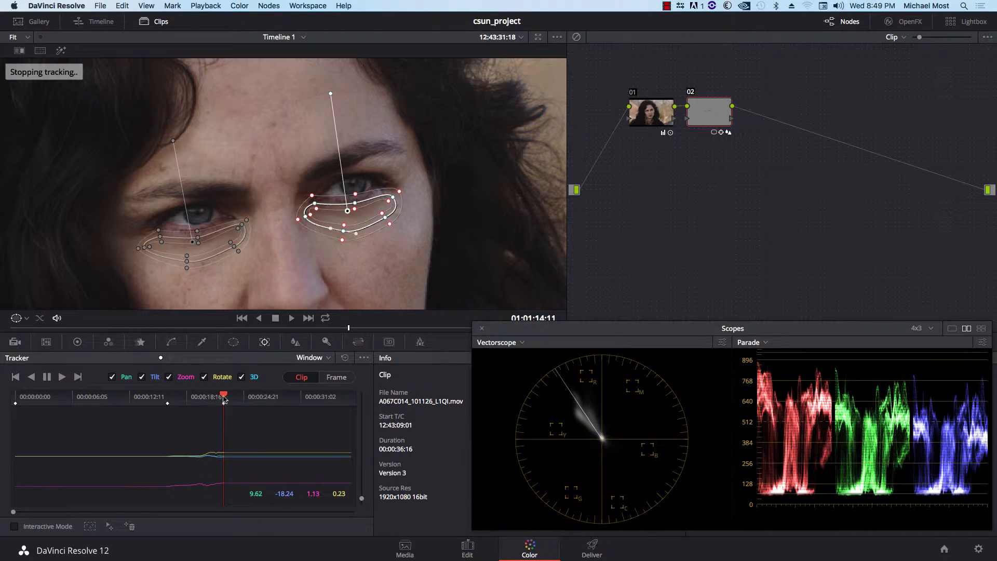
- Play back the tracked section with the outlines shown to check that both windows follow her eyes
click(178, 401)
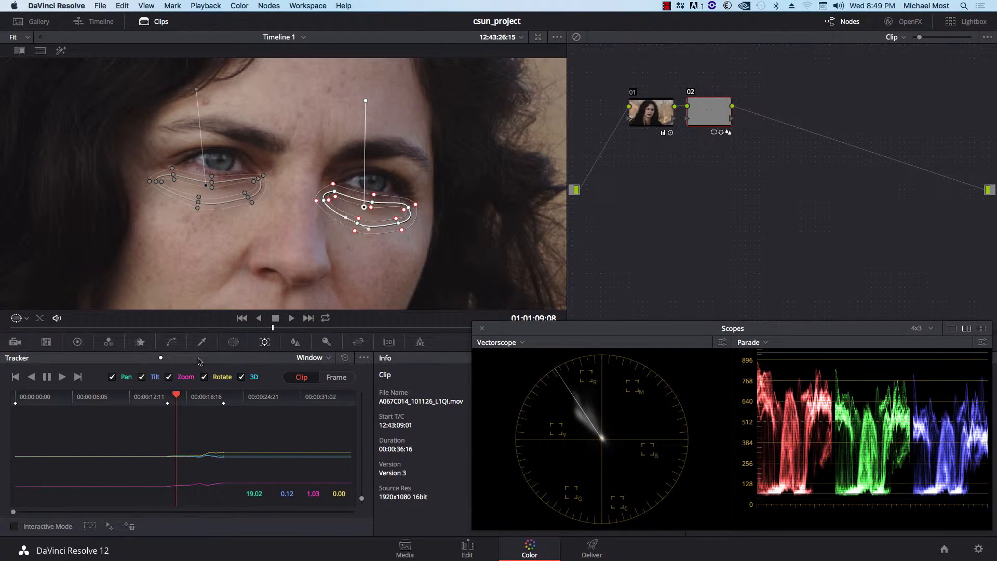
click(234, 342)
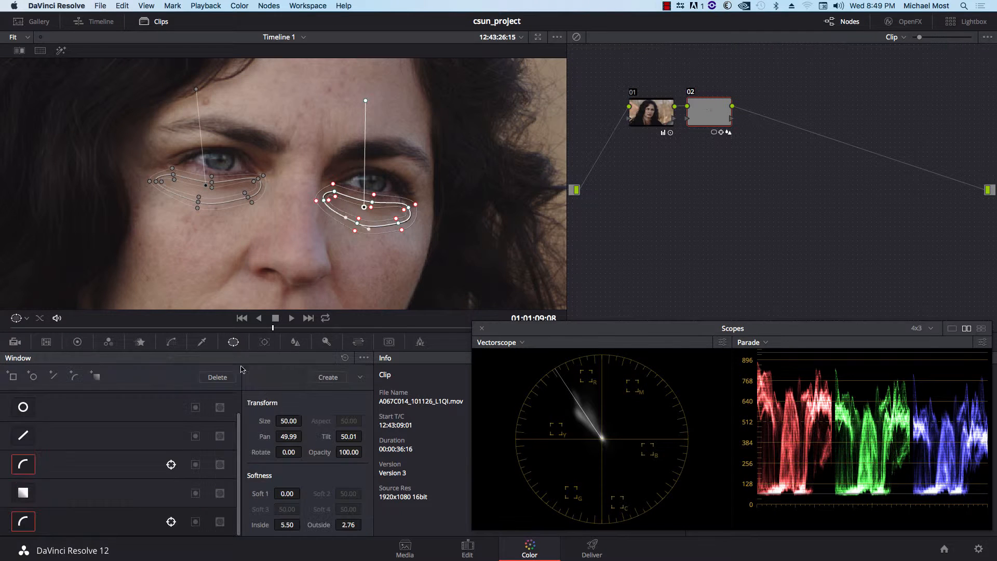
key(space)
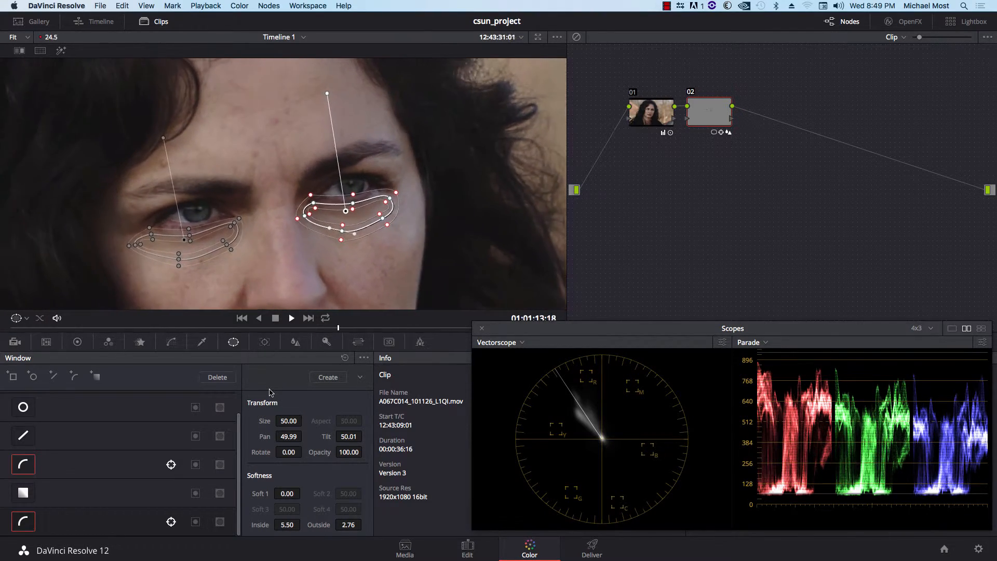
key(space)
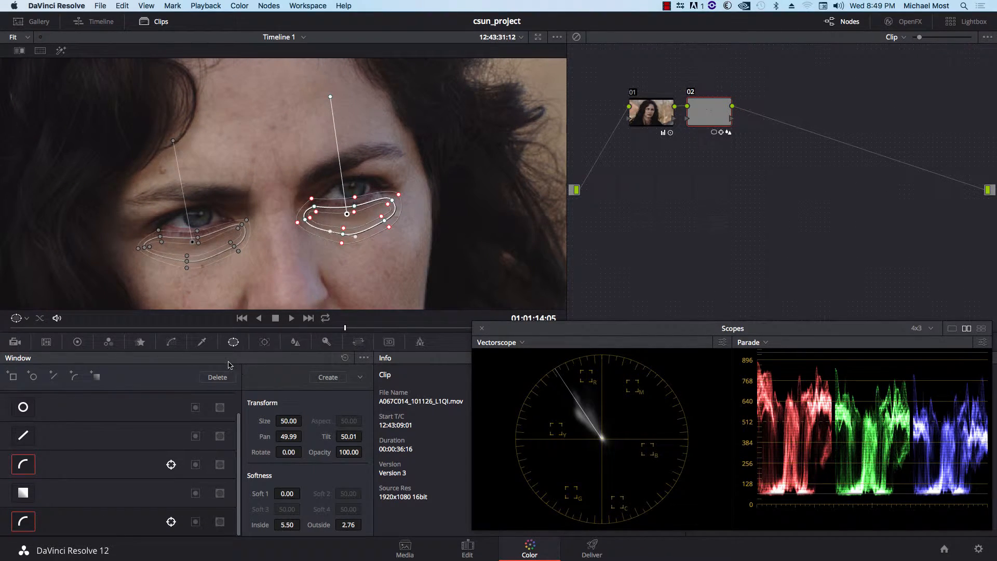
drag(345, 330, 266, 335)
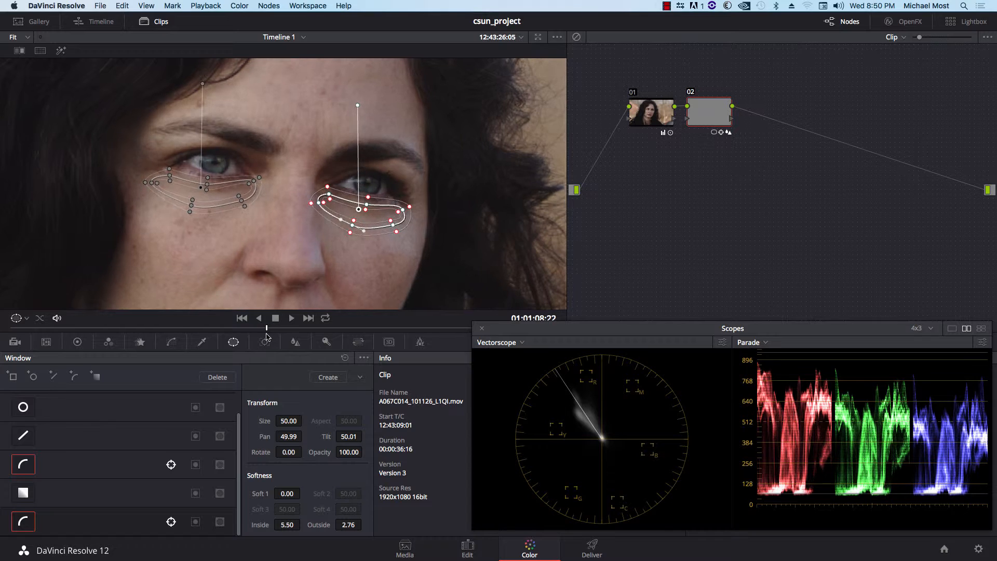
- Hide the window outlines and play the retouched shot from 12:43:26:05 at full frame
click(26, 319)
click(34, 335)
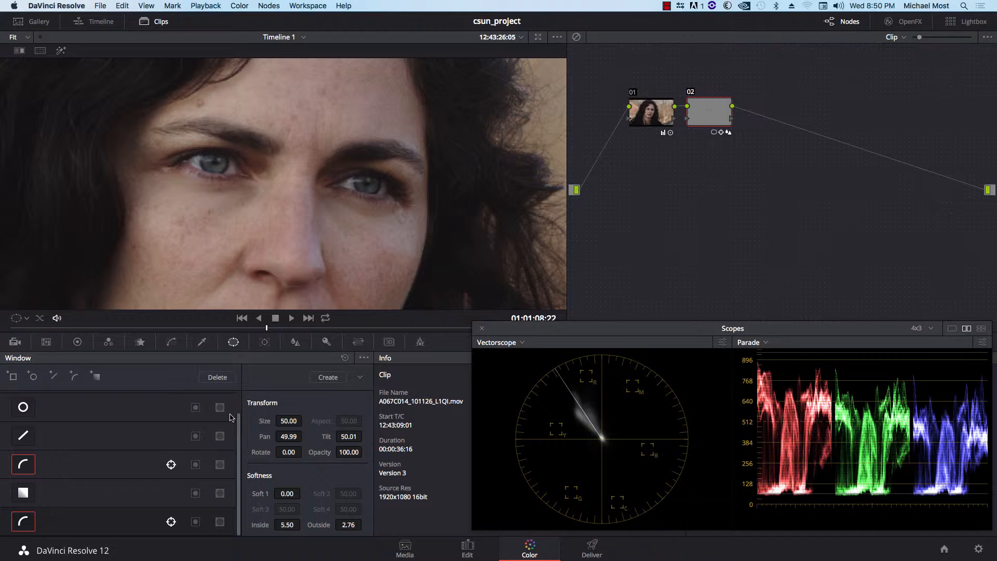
key(shift+z)
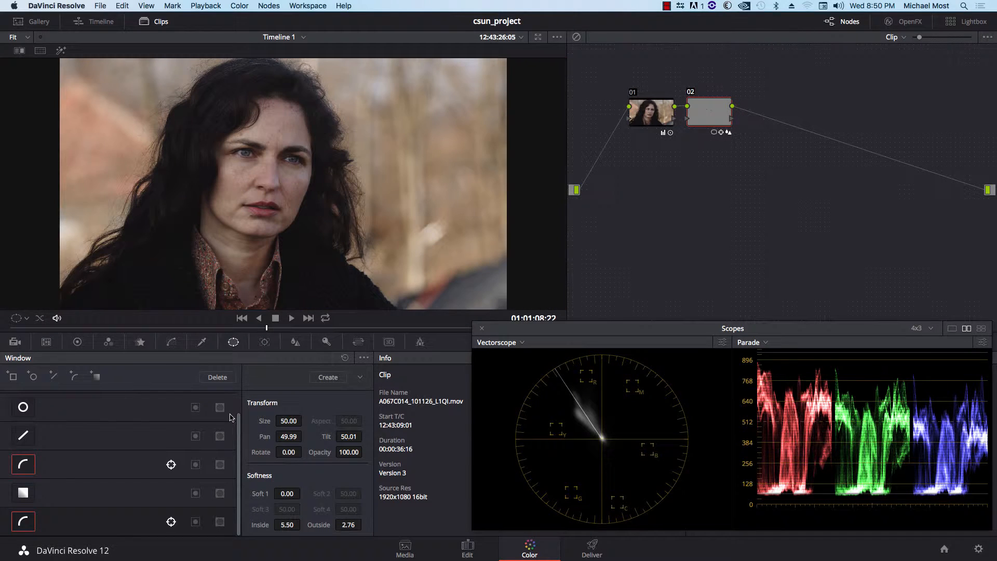
key(space)
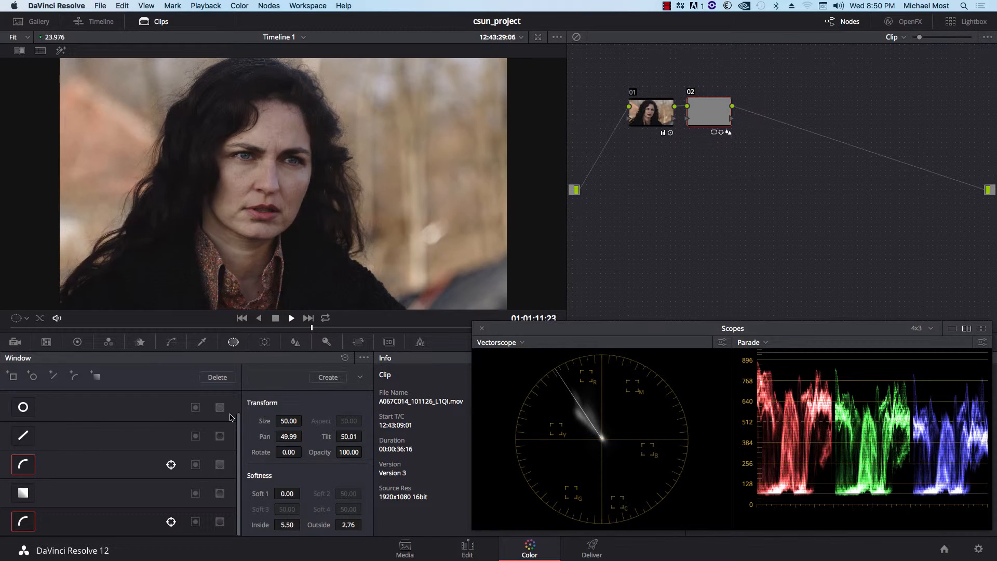
- Stop at 12:43:29:16 and compare the woman's close-up with and without the retouch node 02
key(space)
key(super+d)
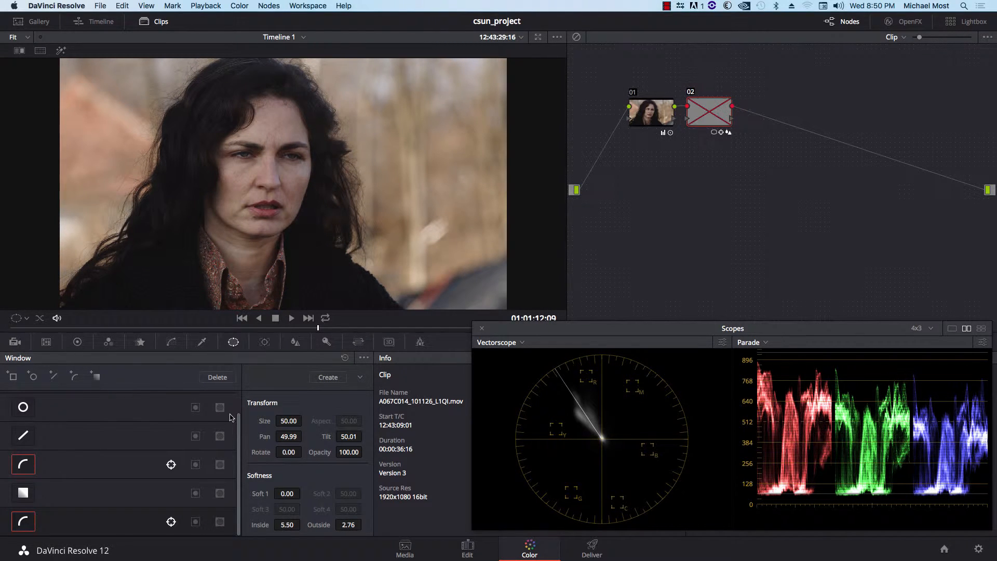
key(super+d)
key(super+d)
key(super+d)
- Play back in reverse to 12:43:25:22, compare the under-eye retouch on and off again, and play the shot forward to 12:43:30:12
key(j)
key(j)
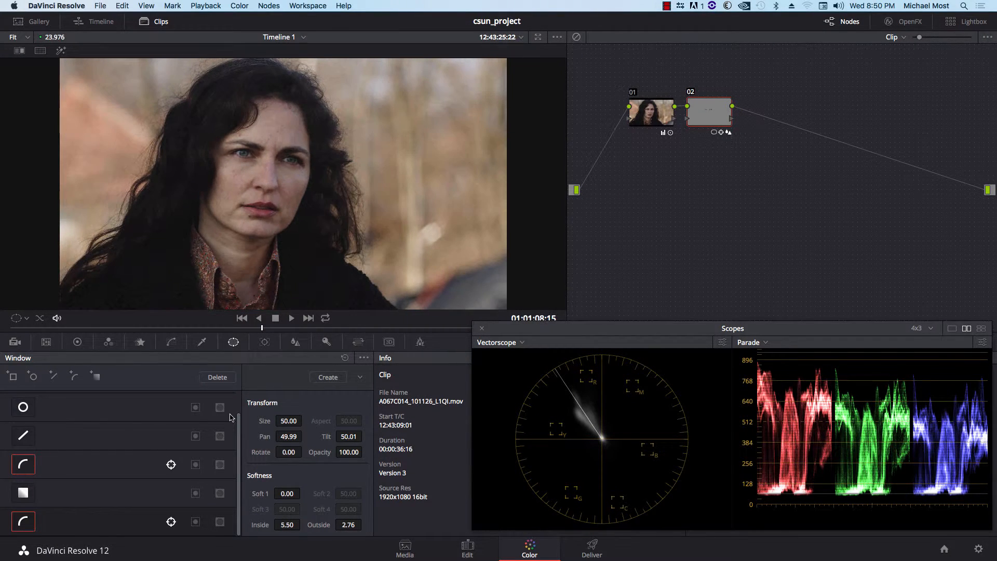
key(k)
key(super+d)
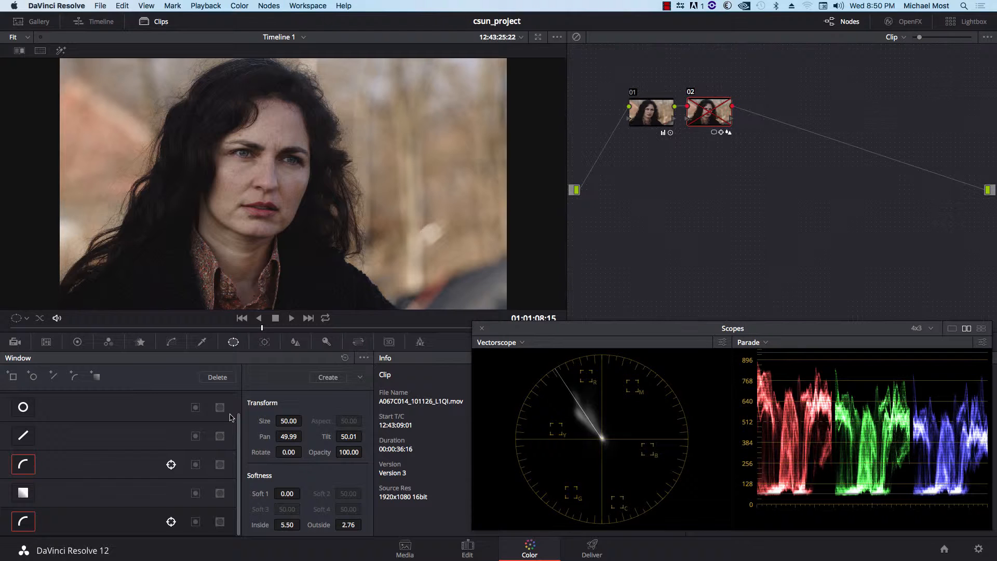
key(super+d)
key(super+d)
key(super+d)
key(space)
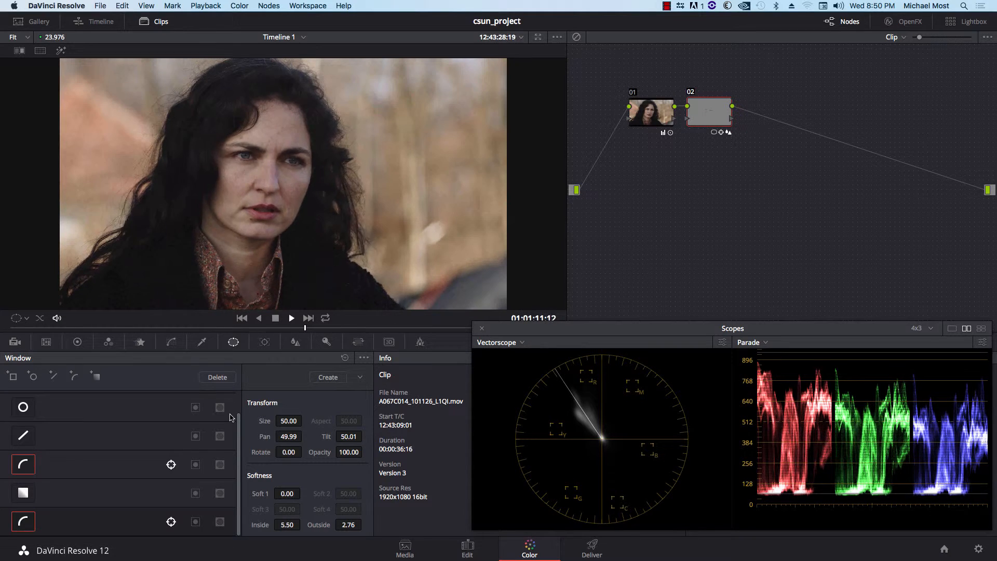
key(space)
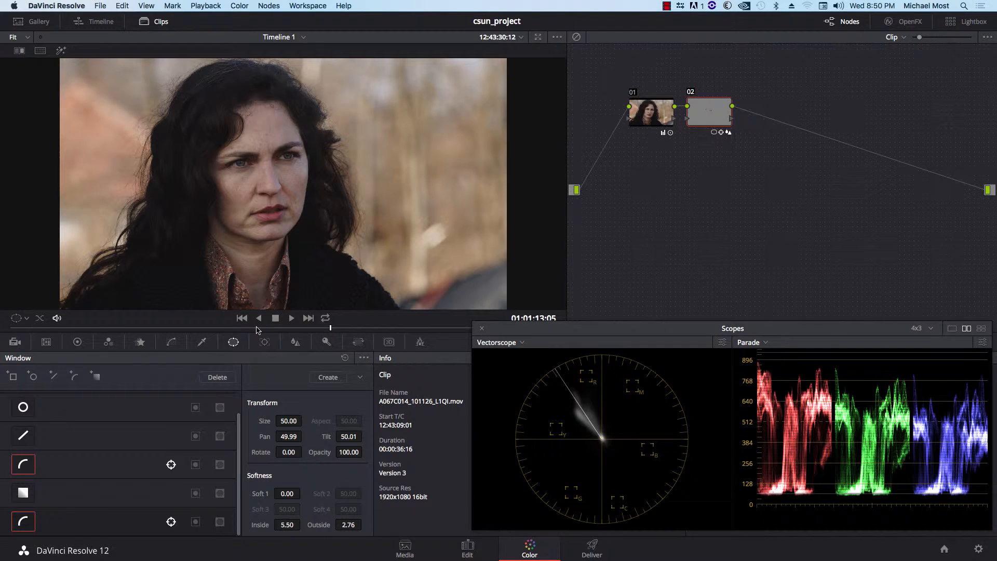
- Go to the boardroom clip and enable its base node
key(Down)
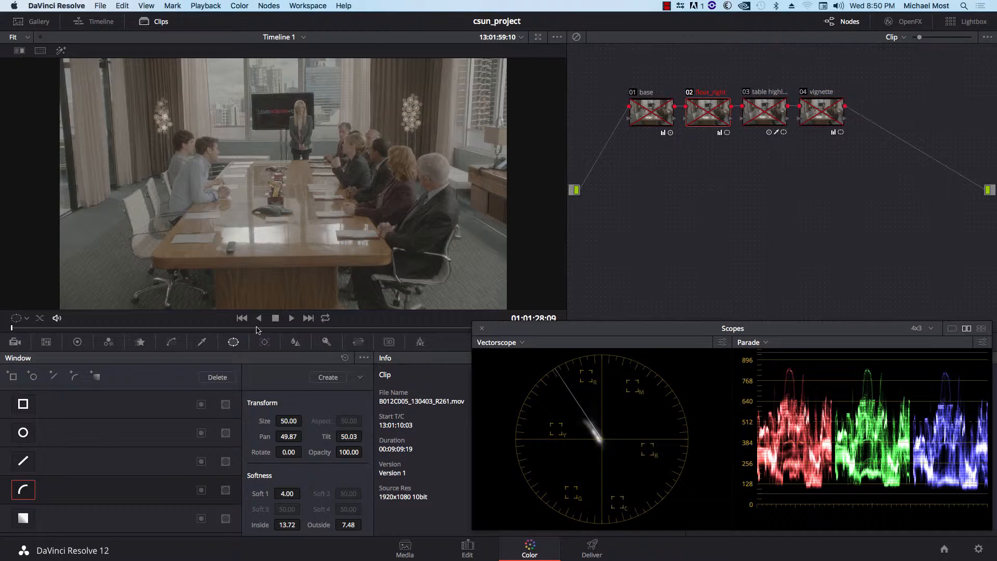
click(633, 94)
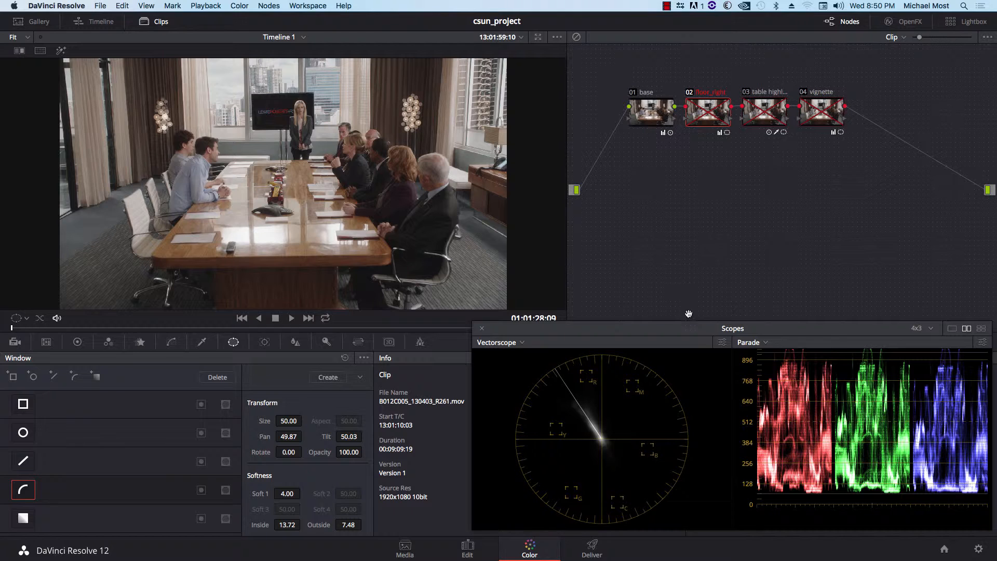
drag(691, 333, 690, 335)
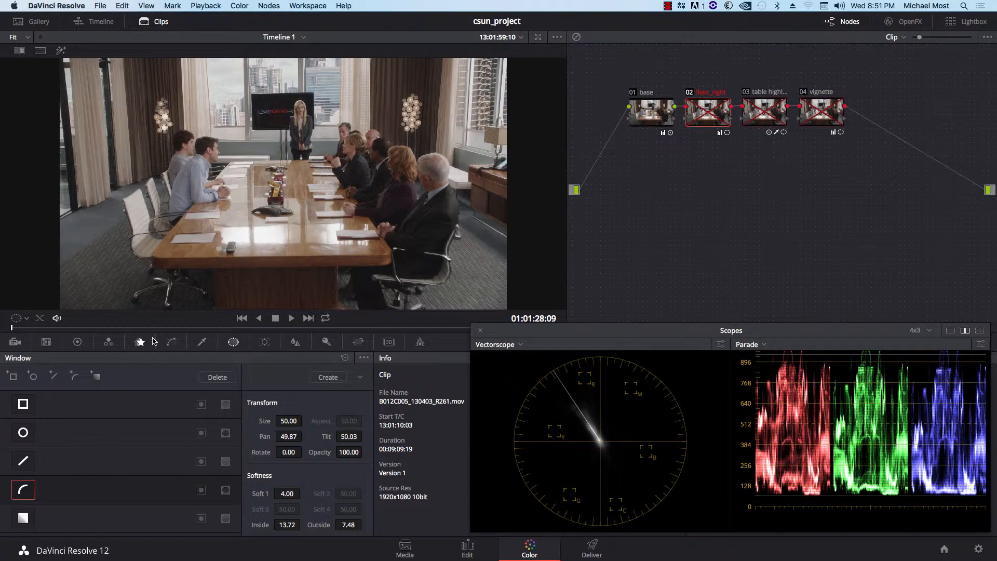
- Enable the floor_right node and check the floor area it affects in isolation, with the color wheels shown
click(77, 342)
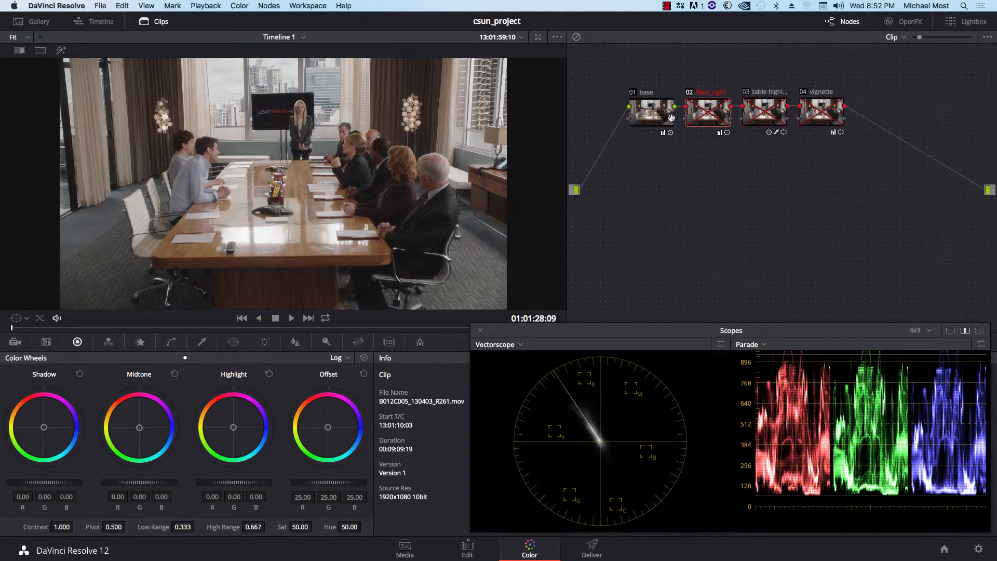
click(690, 92)
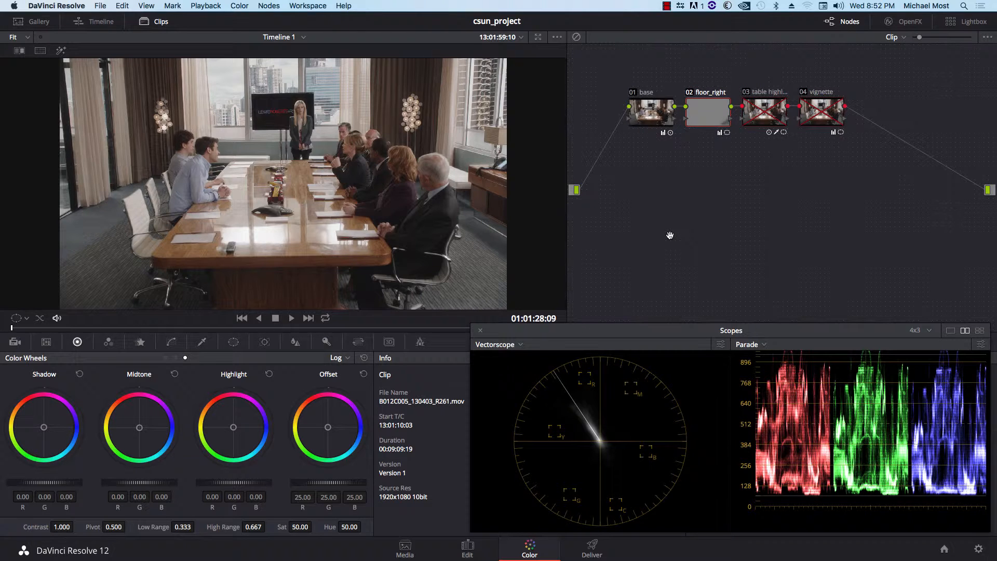
key(shift+h)
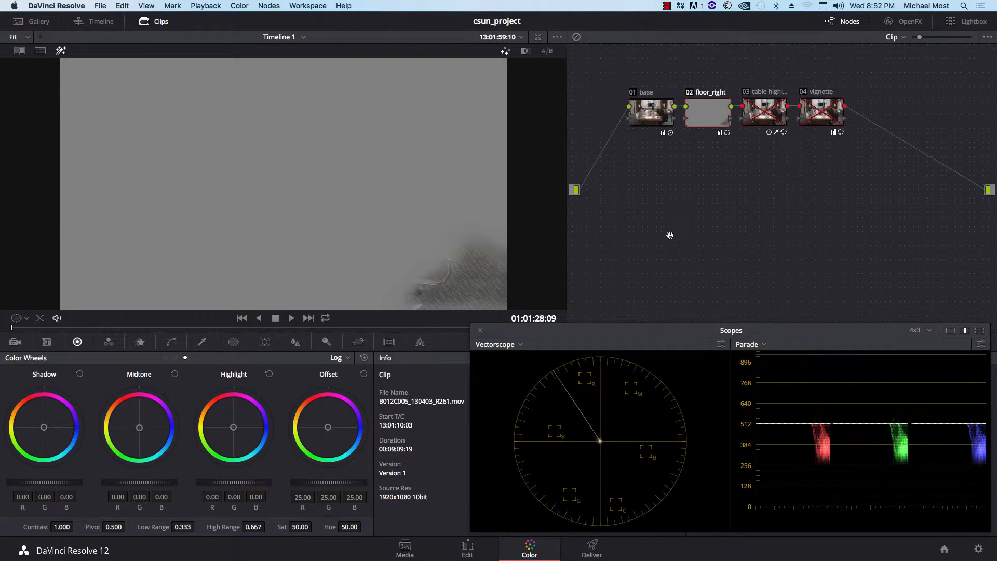
key(shift+h)
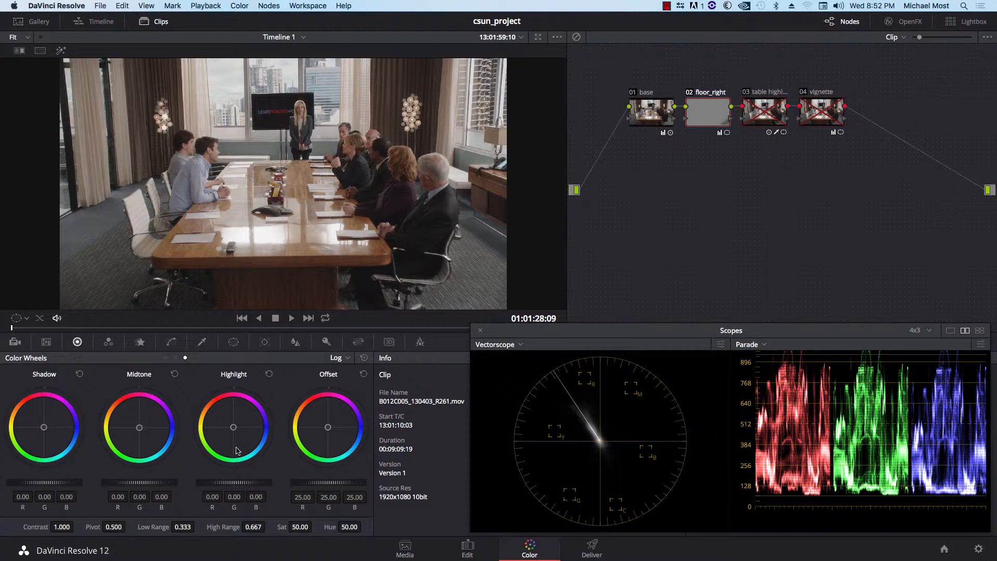
- Compare the floor_right correction on and off in the primaries wheels, and lower its gain to 0.85
key(alt+z)
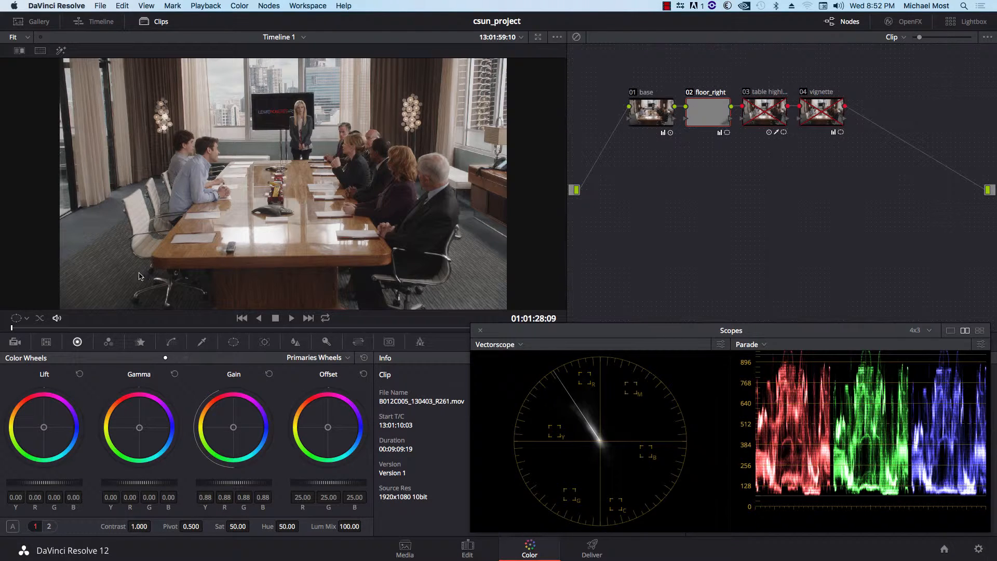
click(690, 94)
click(691, 93)
click(690, 93)
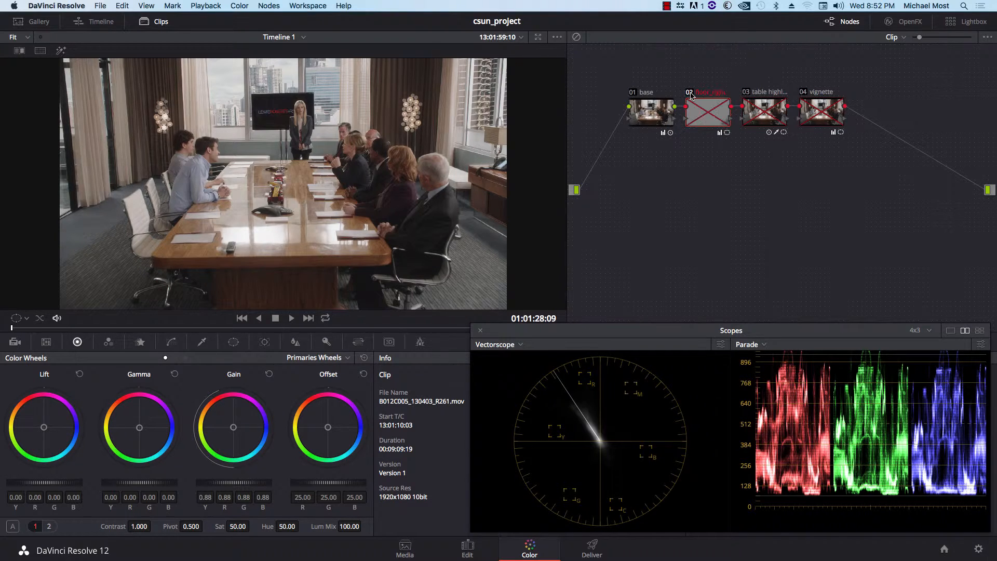
click(690, 94)
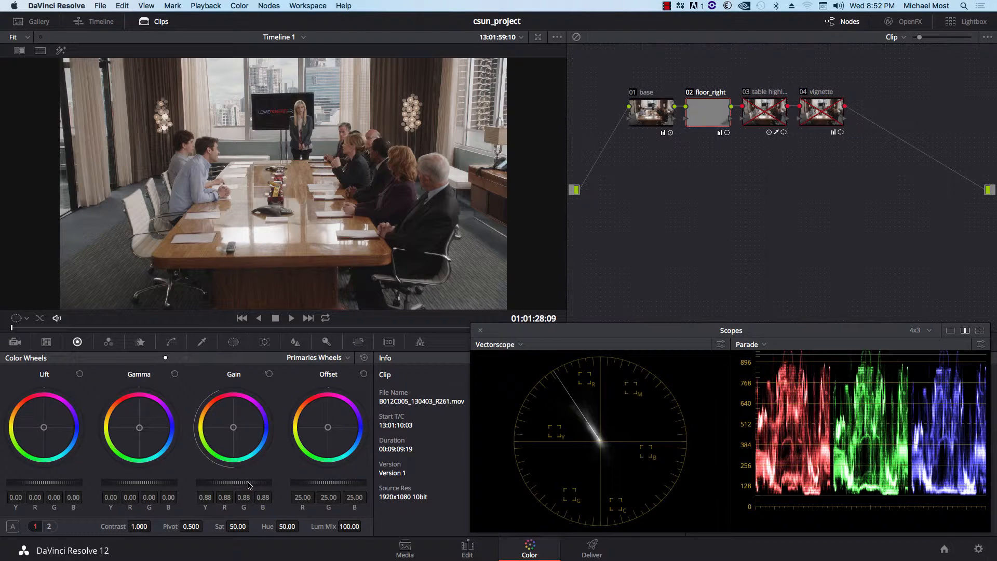
drag(246, 484, 239, 483)
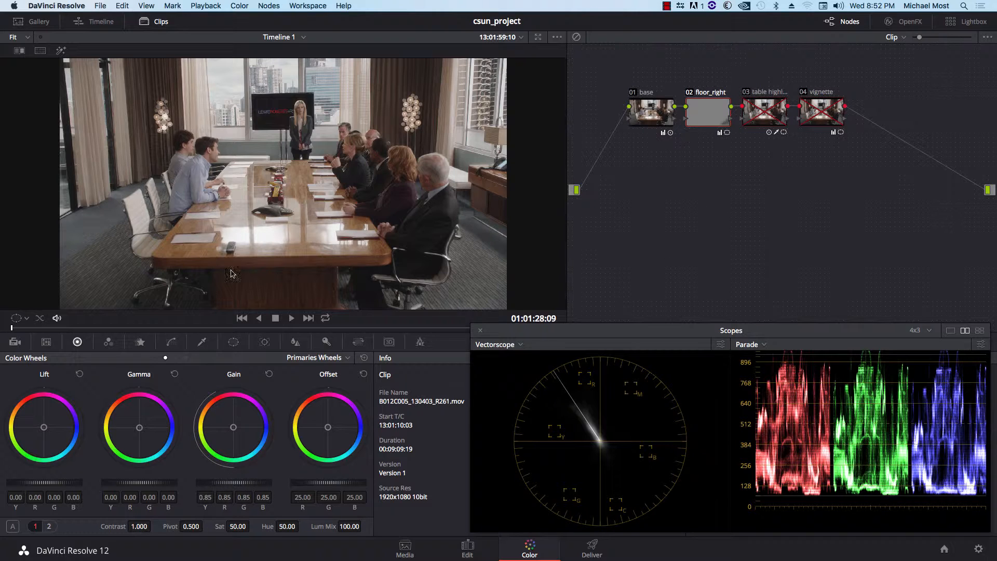
- Enable node 03 for the table highlights and compare the picture with and without it
click(749, 96)
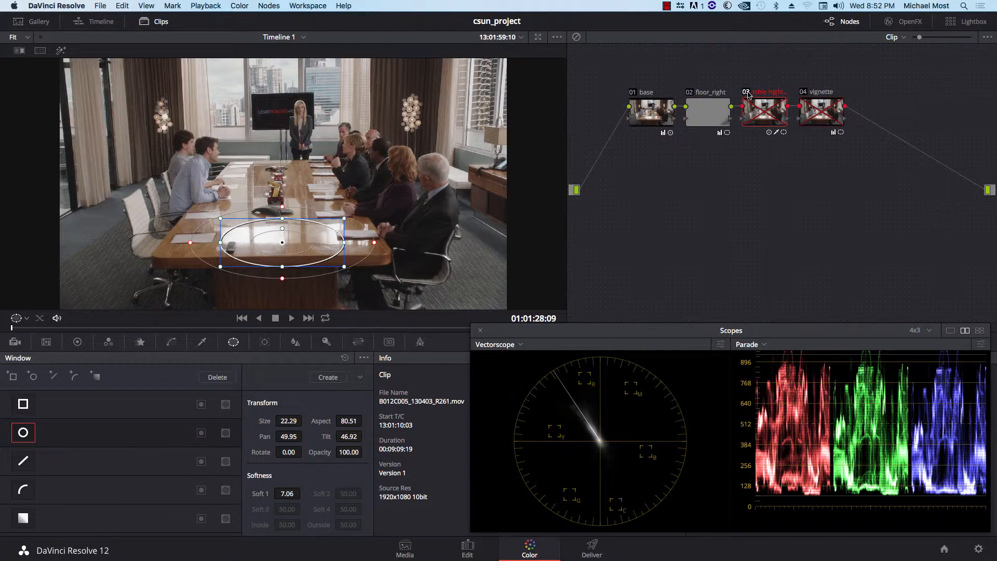
key(super+d)
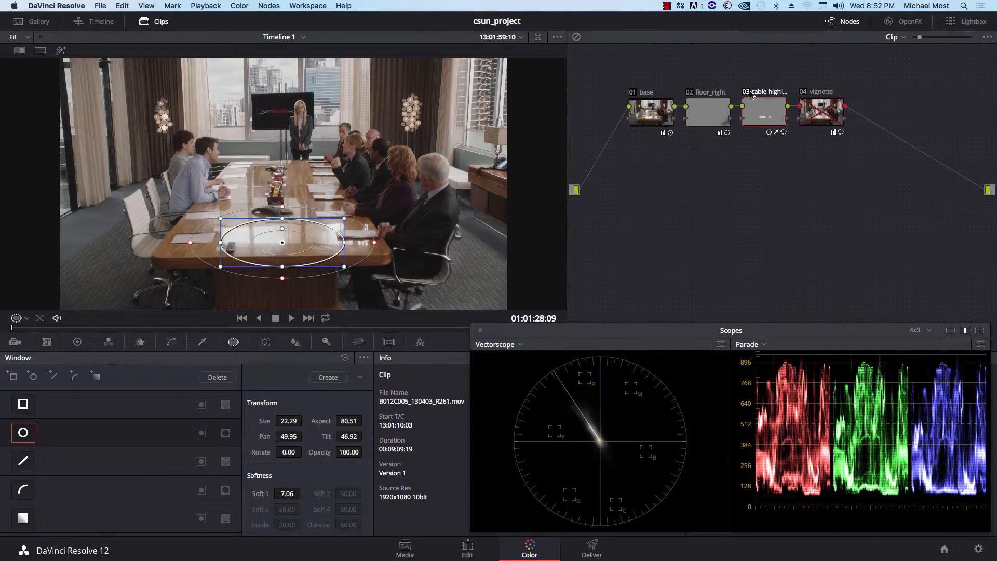
key(super+d)
key(super+d)
key(super+d)
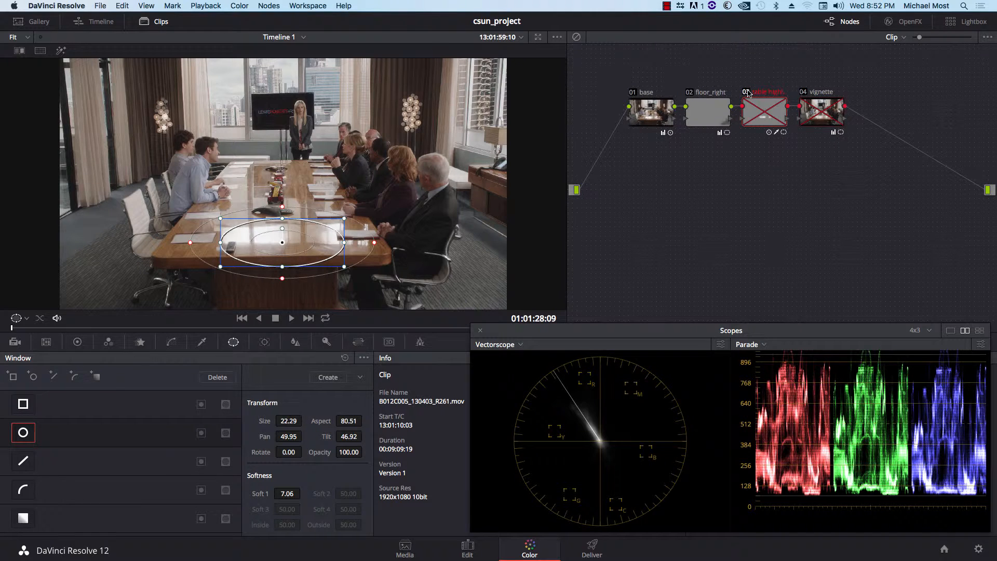
key(super+d)
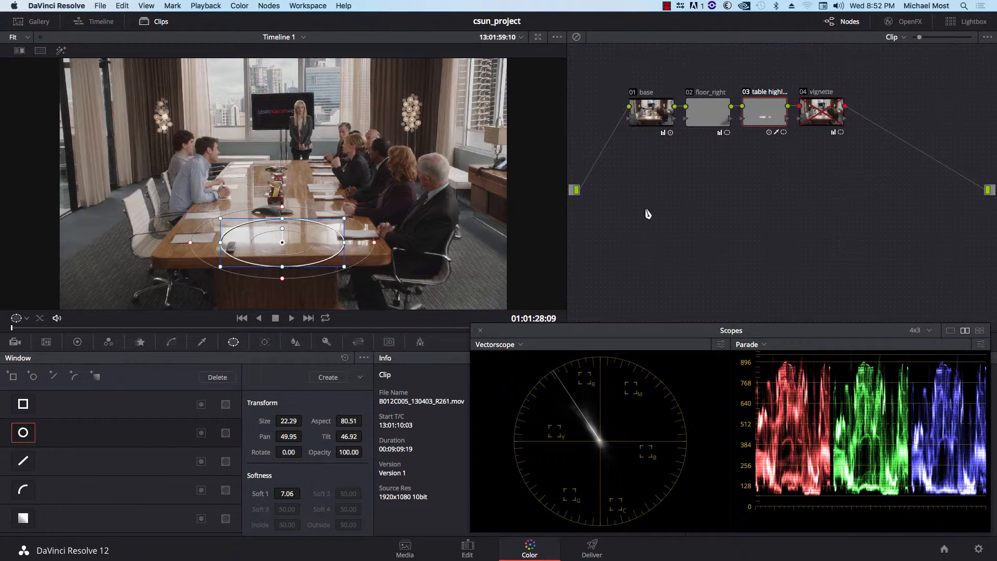
- Inspect the table highlight node's luminance key in isolation, with and without its circular window, then with the outline hidden
click(203, 342)
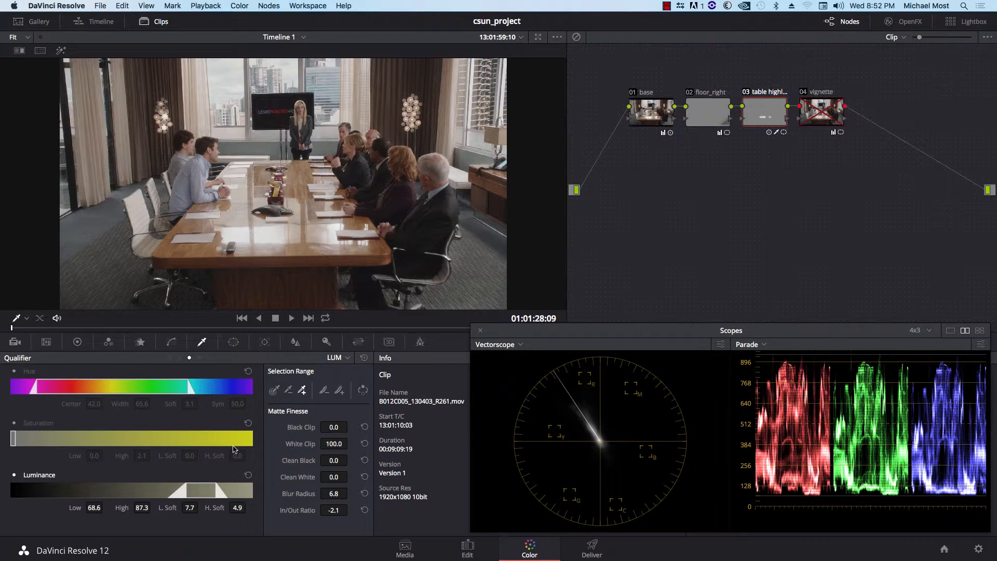
key(shift+h)
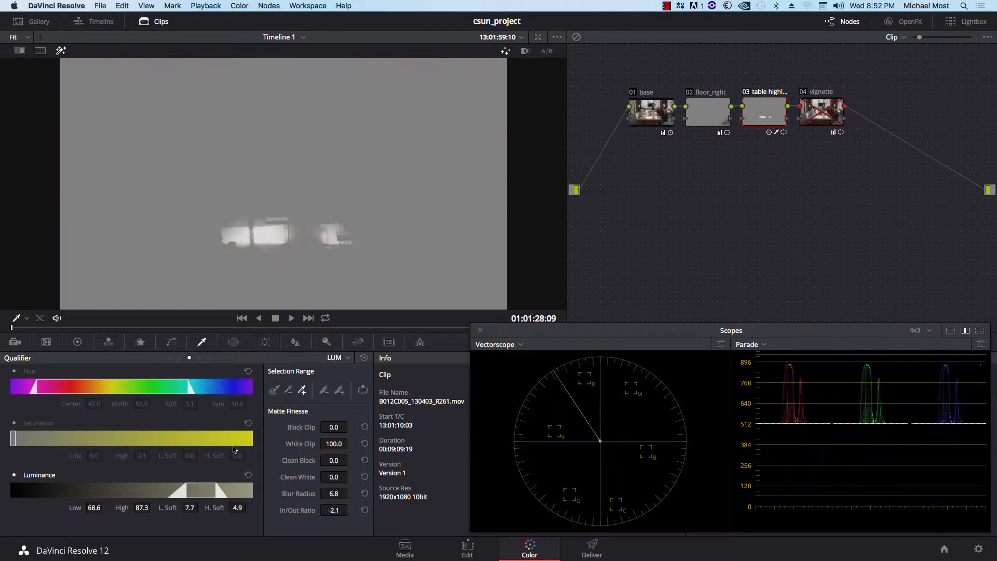
click(233, 342)
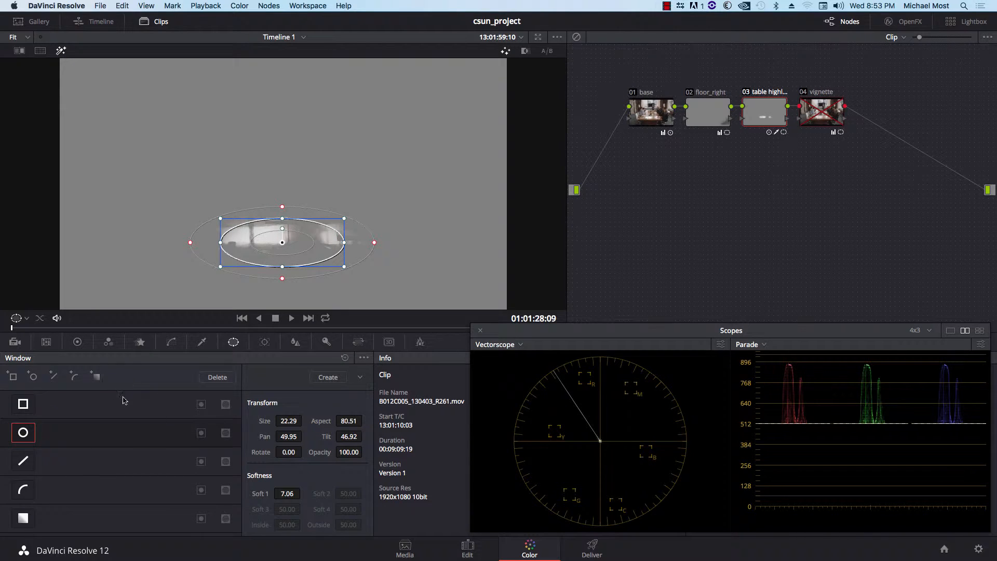
click(30, 427)
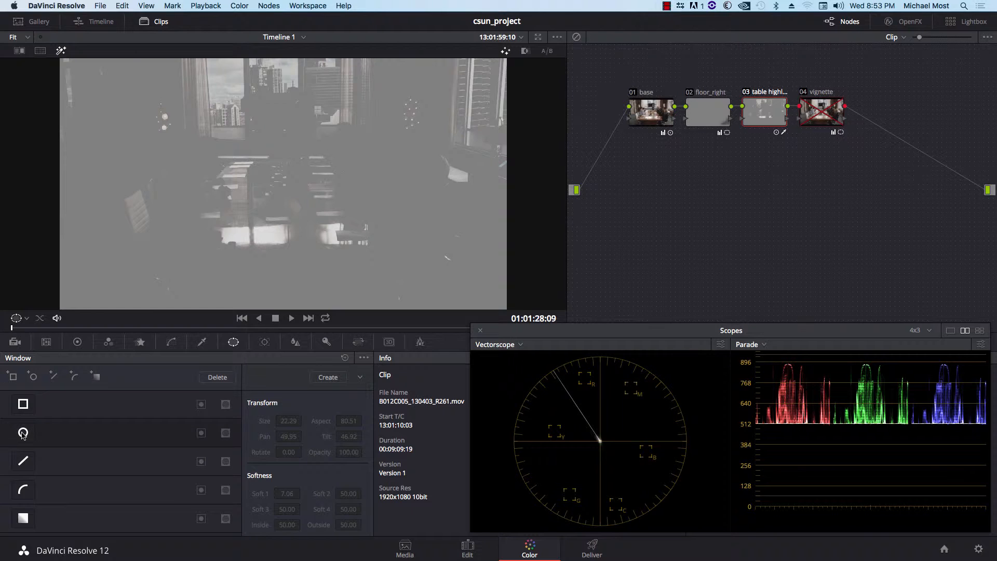
click(23, 433)
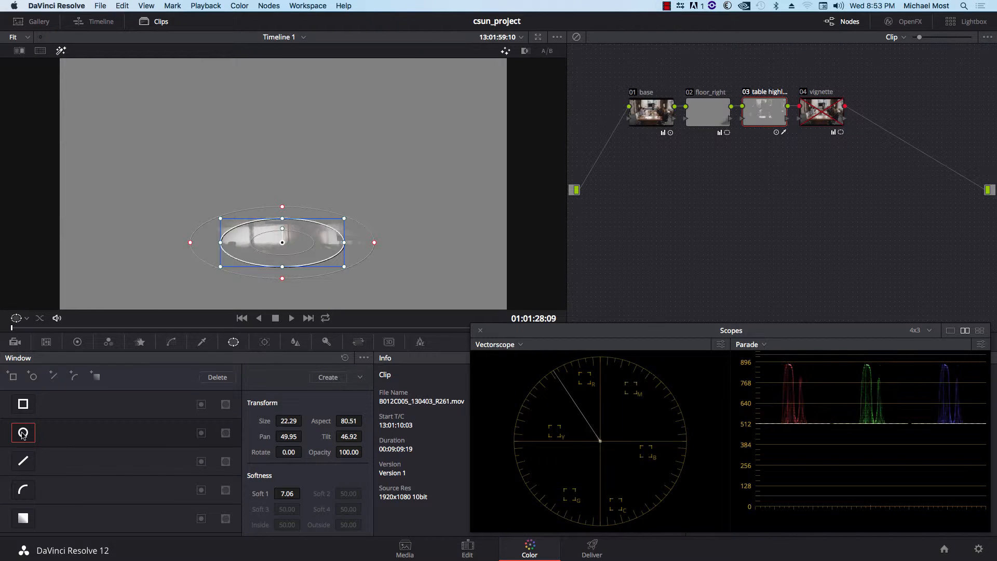
click(26, 318)
click(26, 337)
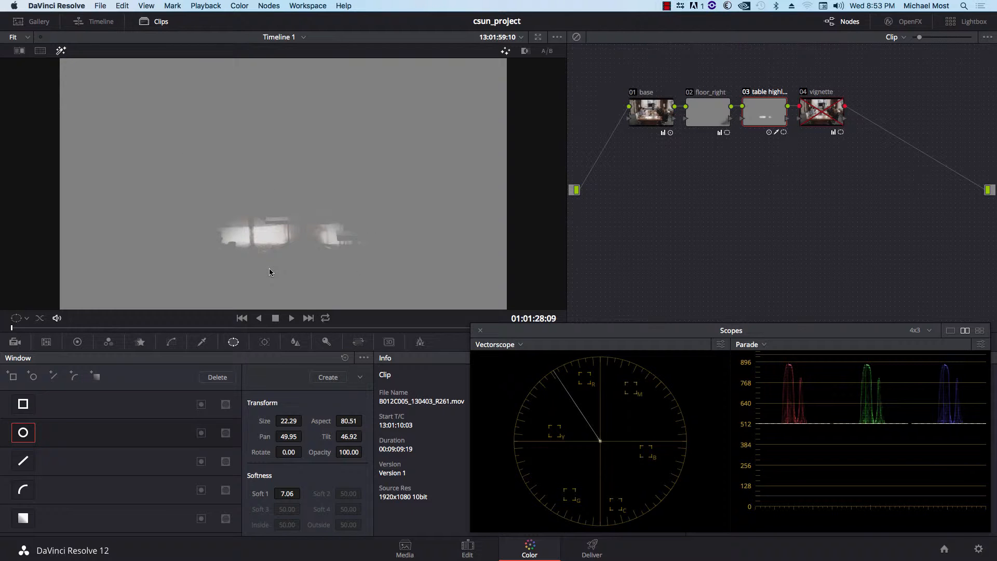
key(shift+h)
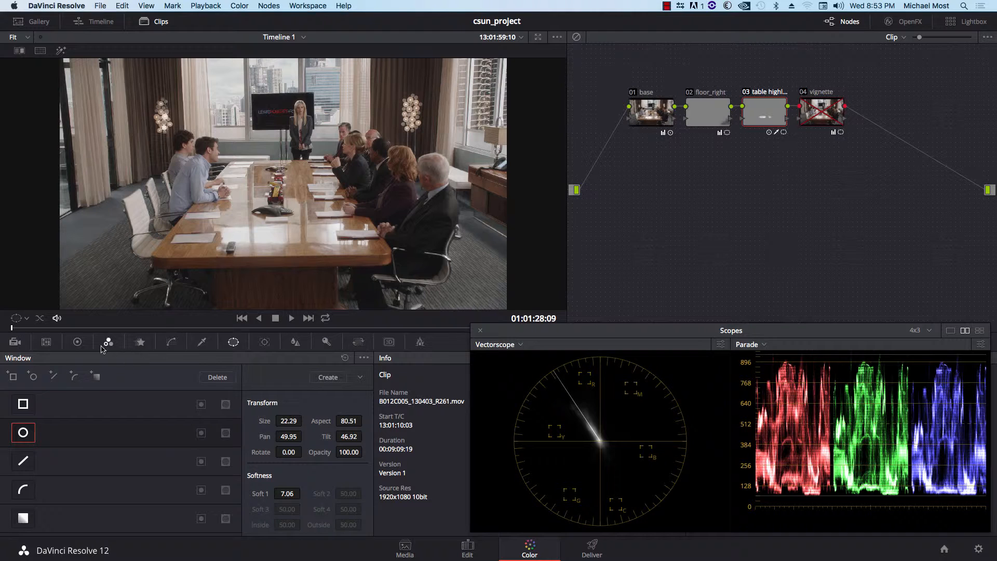
- Review the table highlight node's Log wheel adjustment and compare the tabletop reflections with the node off and on
click(77, 343)
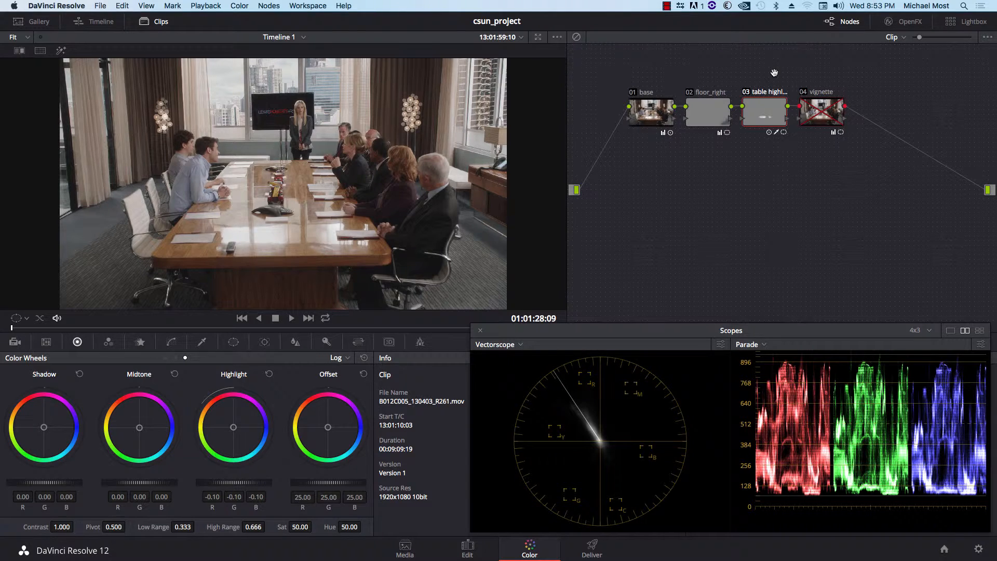
key(super+d)
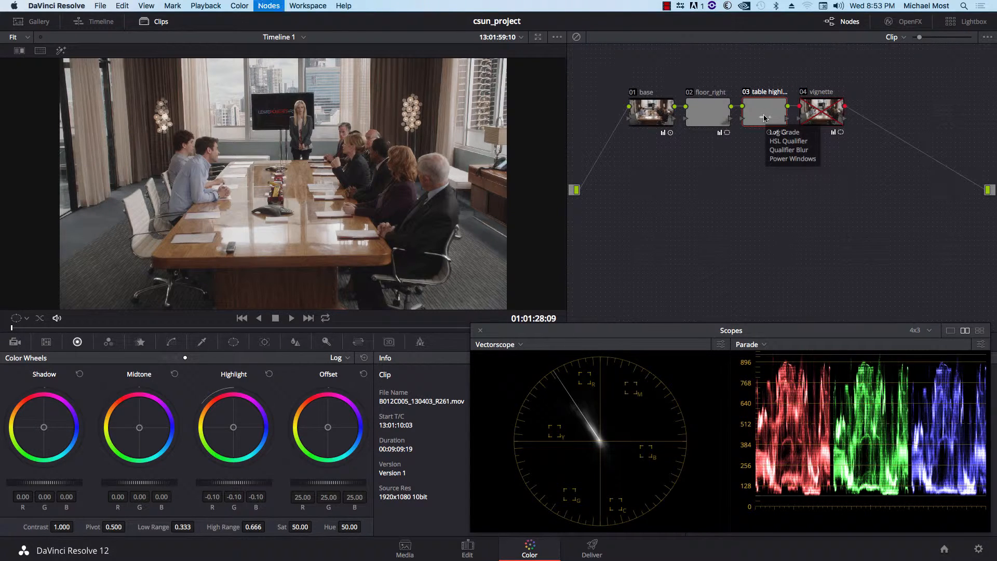
key(super+d)
key(super+d)
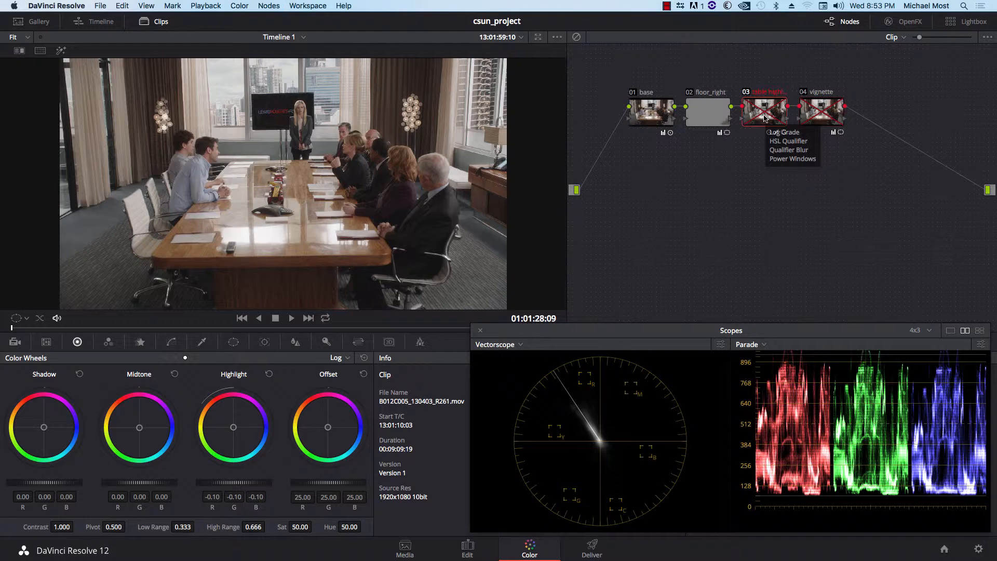
key(super+d)
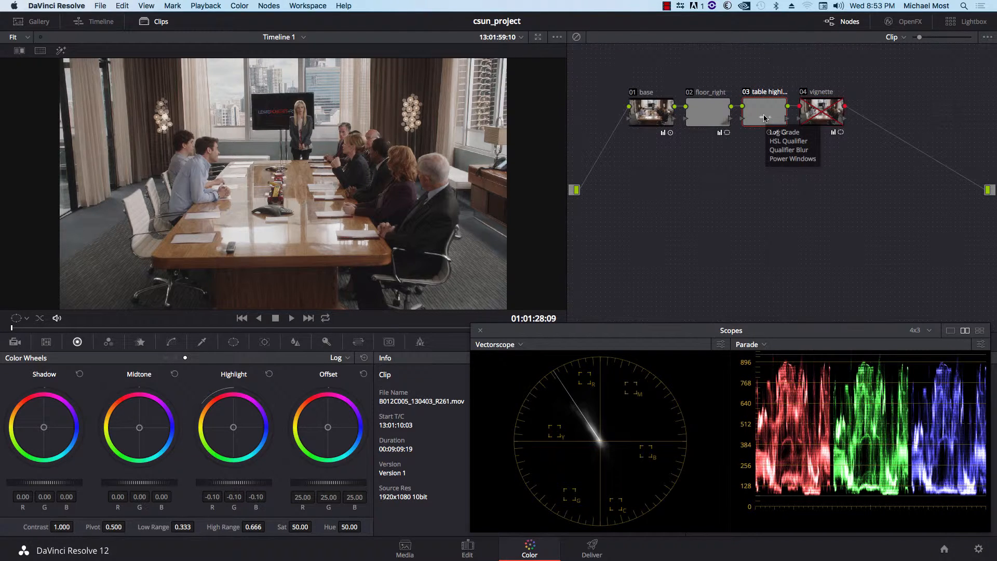
key(super+d)
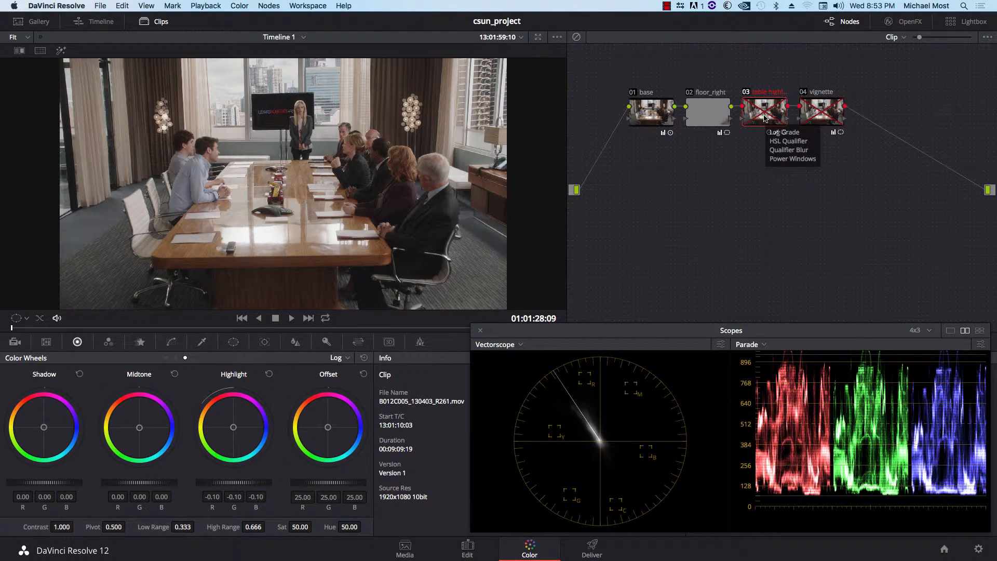
key(super+d)
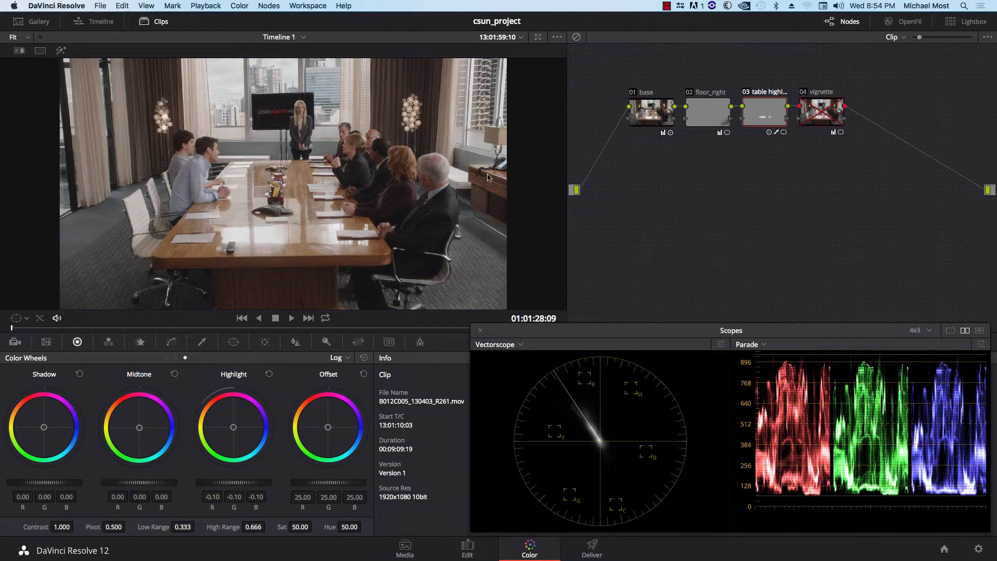
- Enable the vignette node and select it
click(803, 92)
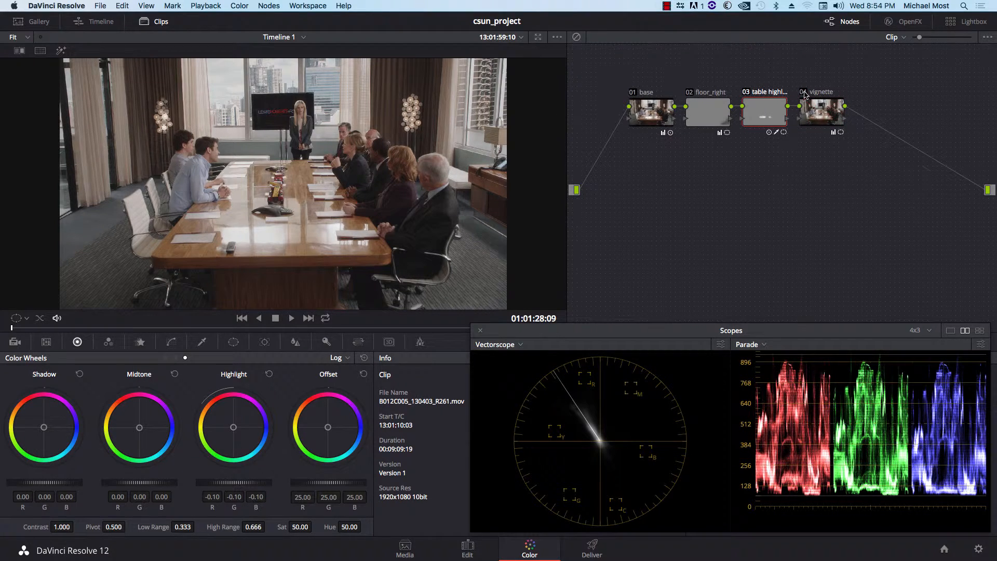
click(827, 119)
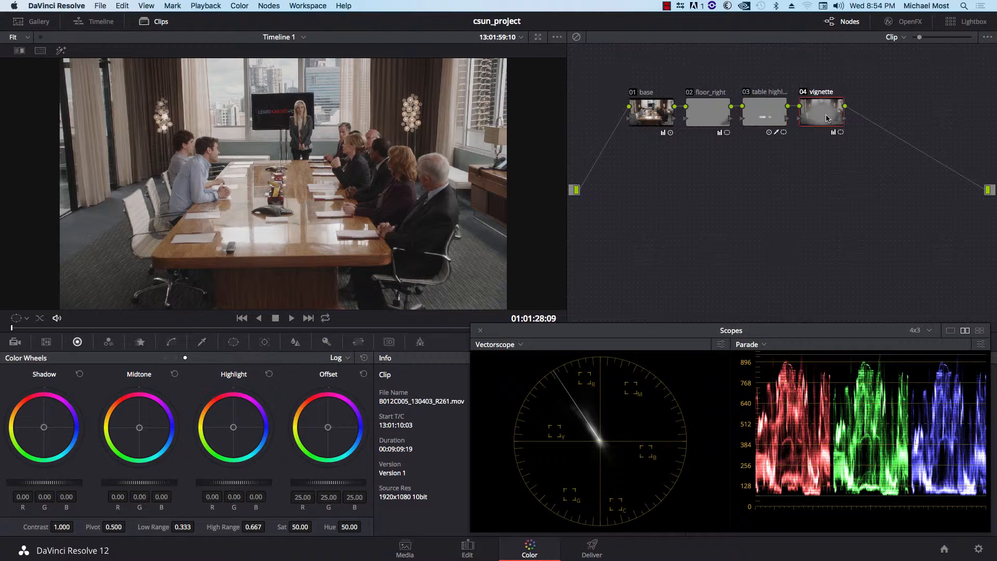
- Inspect the vignette node's window area in isolation and compare the boardroom picture with the node off and on
key(shift+h)
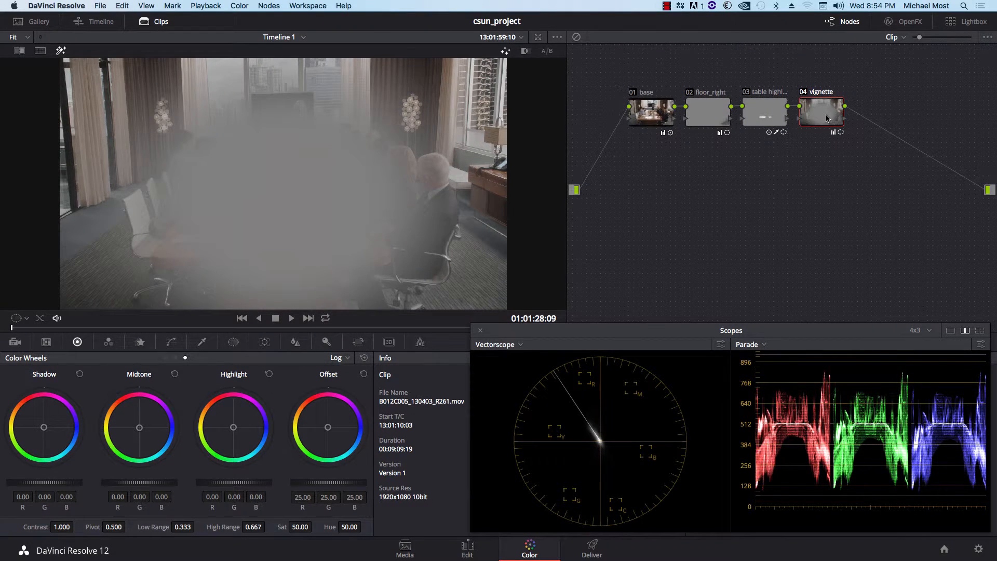
key(shift+h)
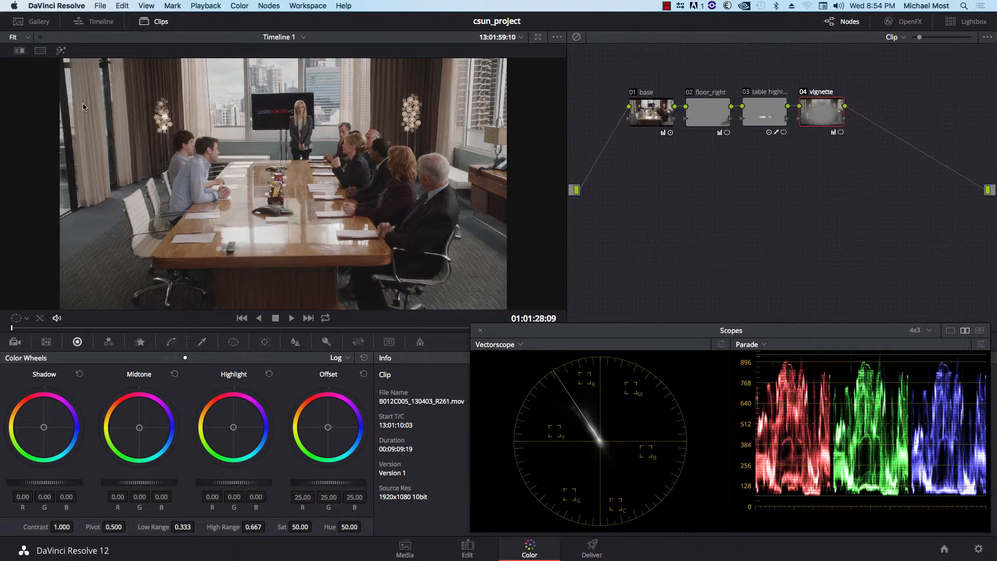
click(803, 93)
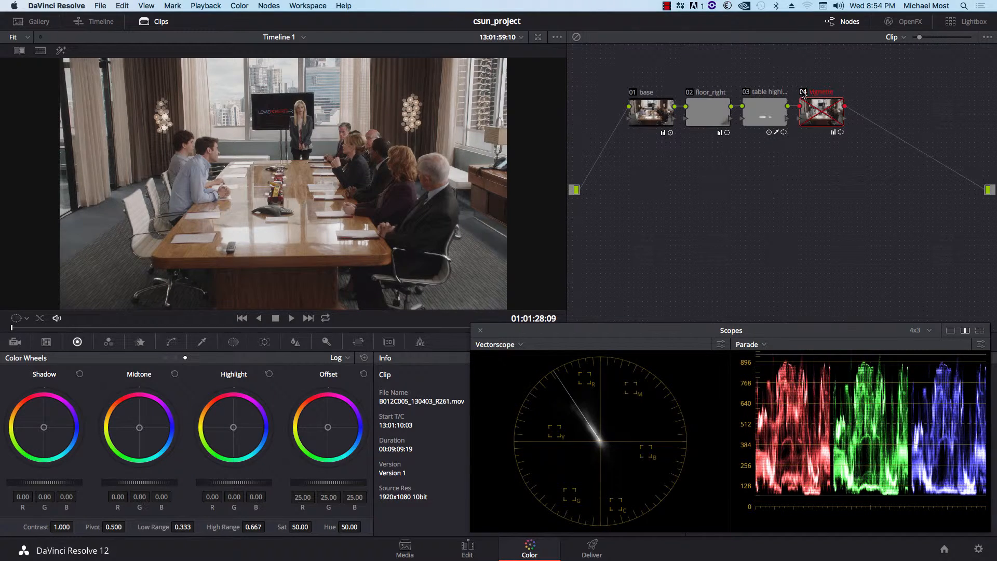
click(803, 92)
click(804, 92)
click(803, 93)
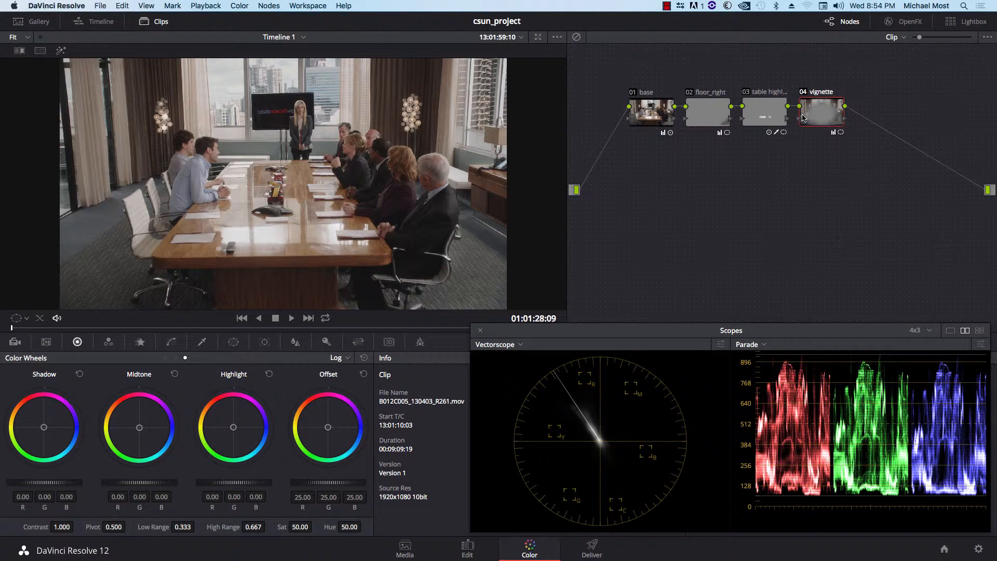
- Combine the floor_right, table highlights and vignette nodes into one compound node and place it closer to the base node
super+click(812, 110)
super+click(772, 113)
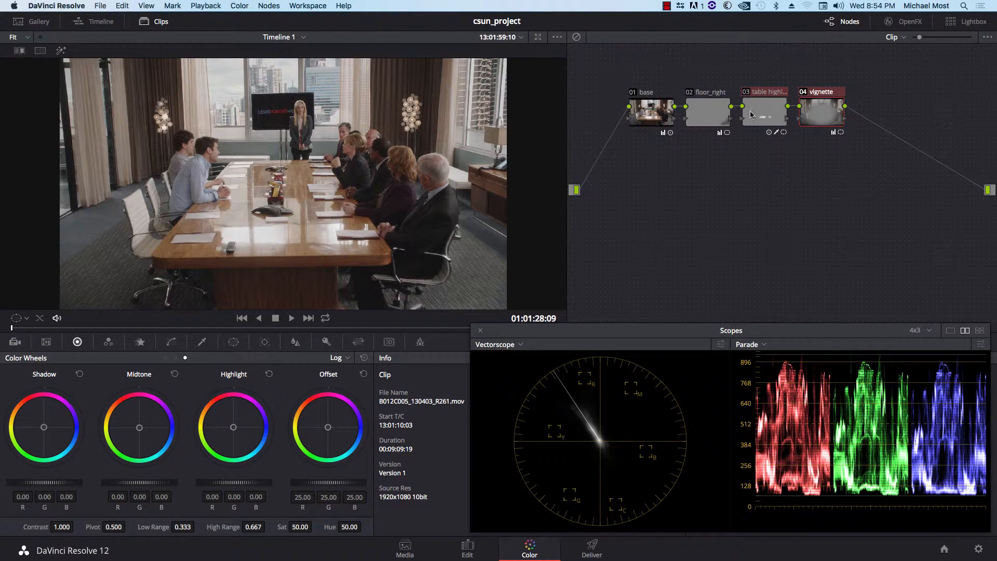
right_click(753, 116)
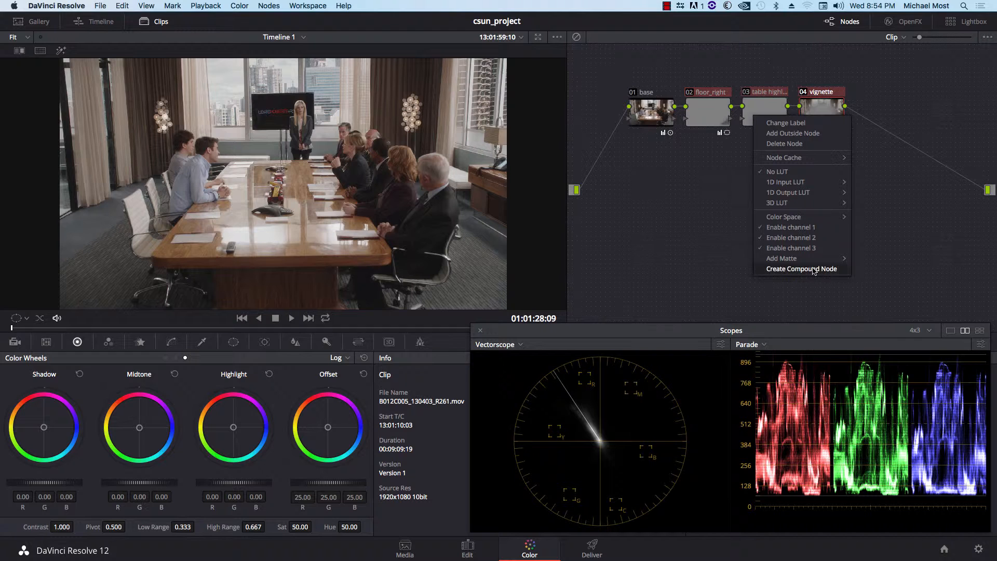
click(812, 269)
drag(752, 134, 728, 136)
- Compare the boardroom picture with the compound node off and on several times, leaving it enabled
key(super+d)
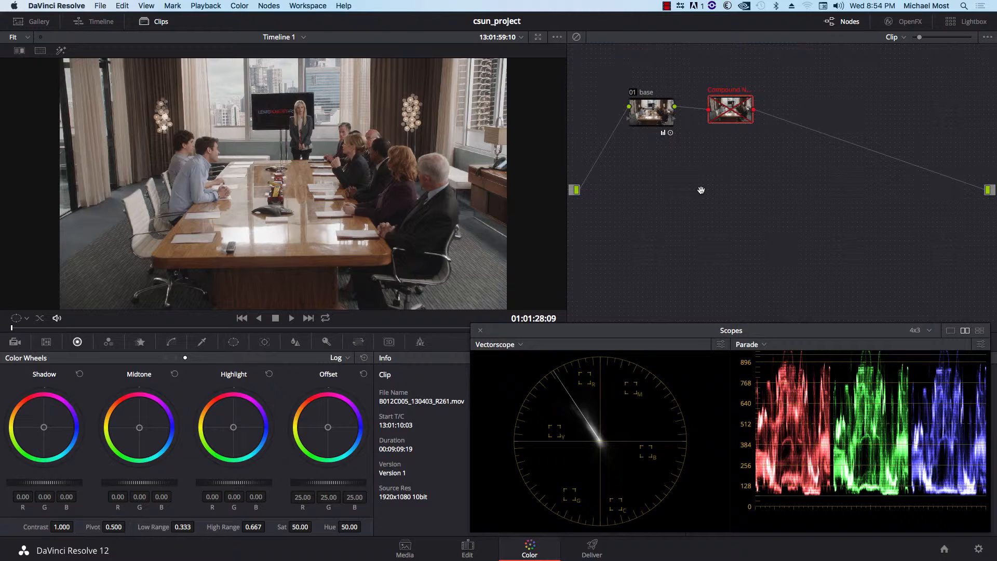
key(super+d)
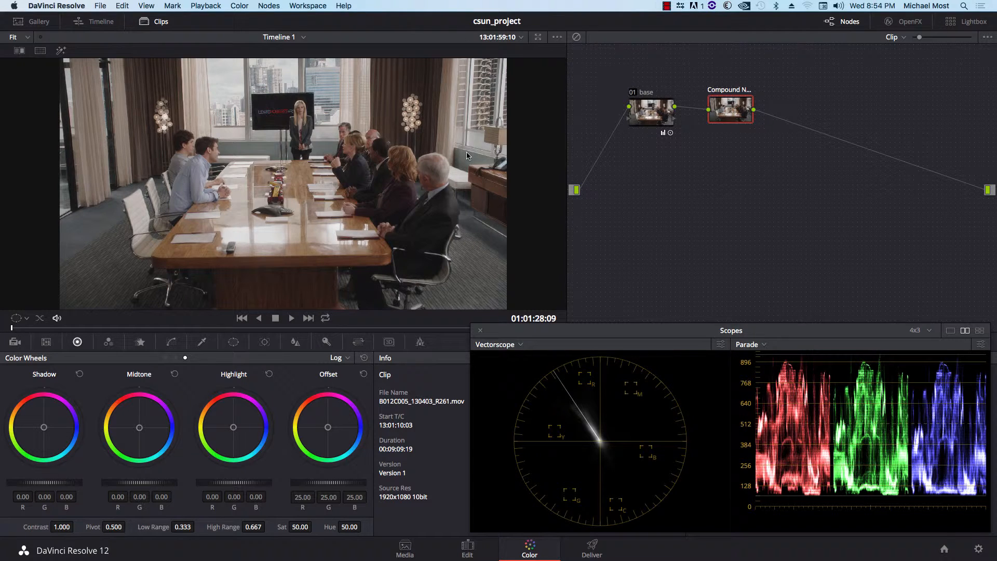
key(super+d)
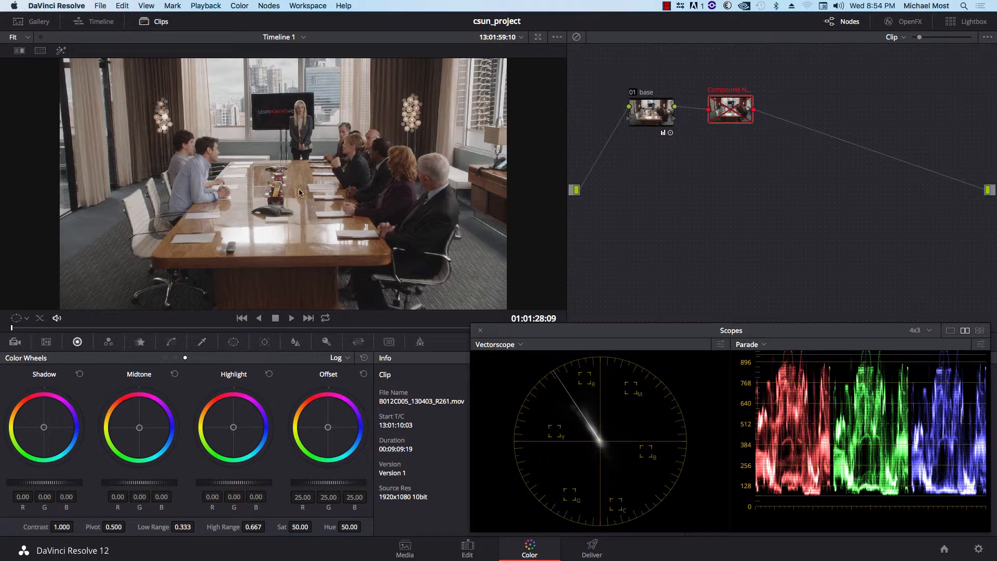
key(super+d)
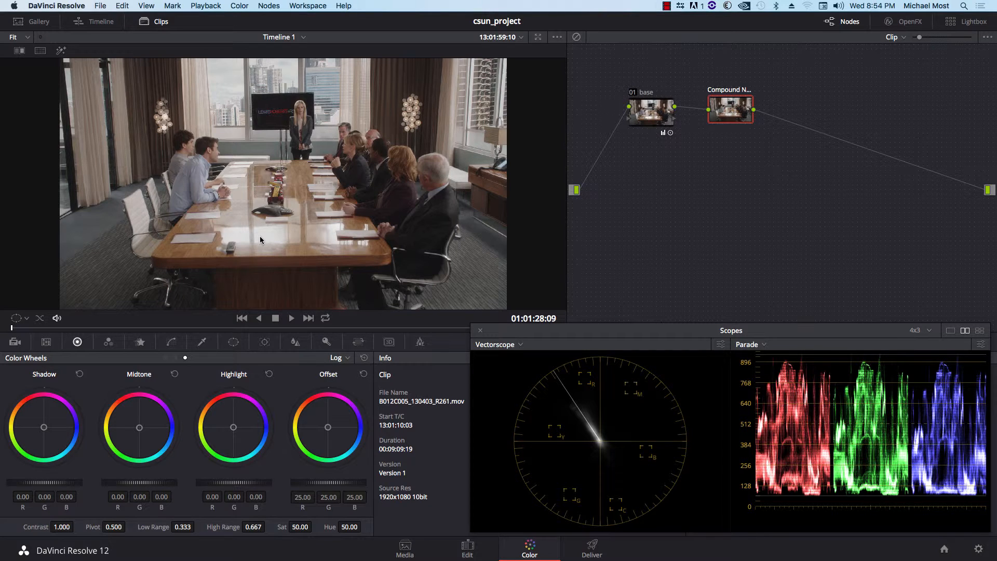
key(super+d)
key(super+d)
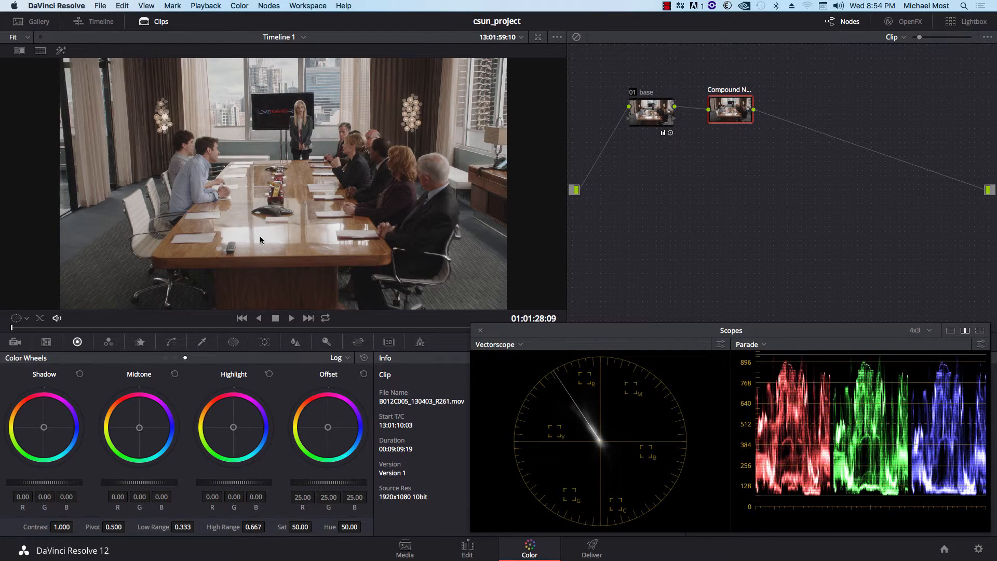